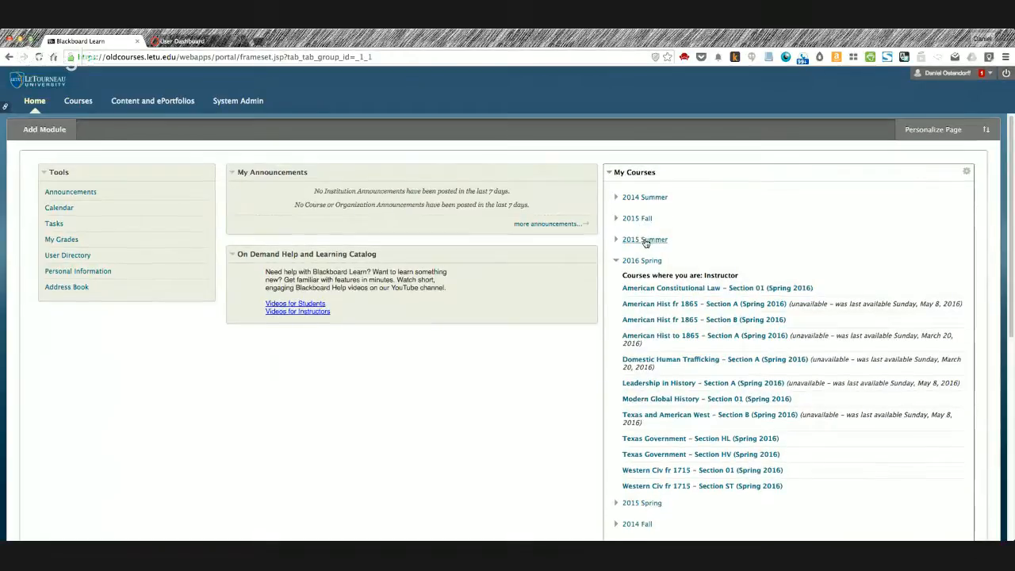
Step: Collapse the No Term Assigned group in the My Courses list
{"action": "scroll", "coordinate": [646, 238], "scroll_direction": "down", "scroll_amount": 5}
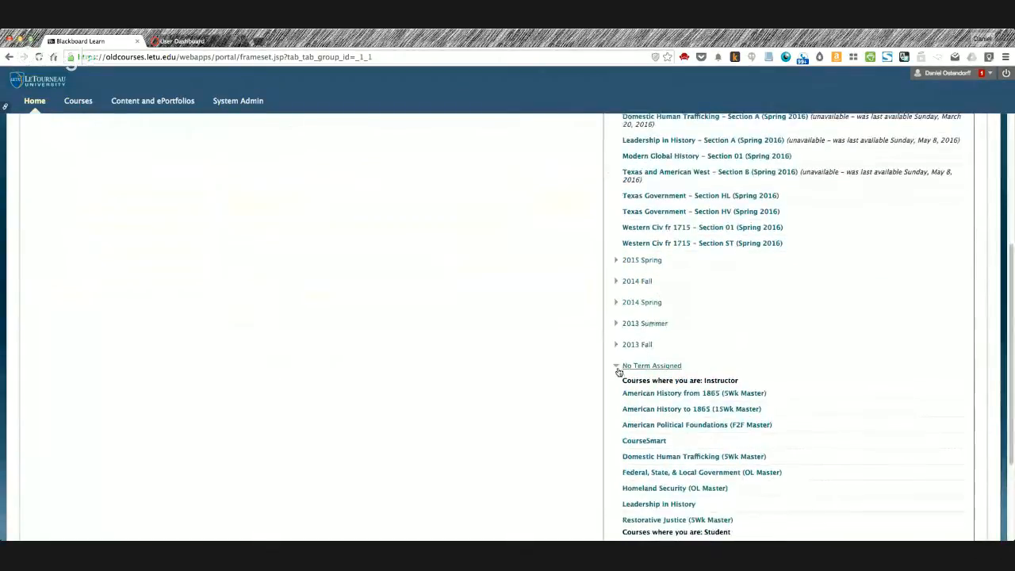
{"action": "left_click", "coordinate": [617, 366]}
{"action": "scroll", "coordinate": [648, 272], "scroll_direction": "up", "scroll_amount": 2}
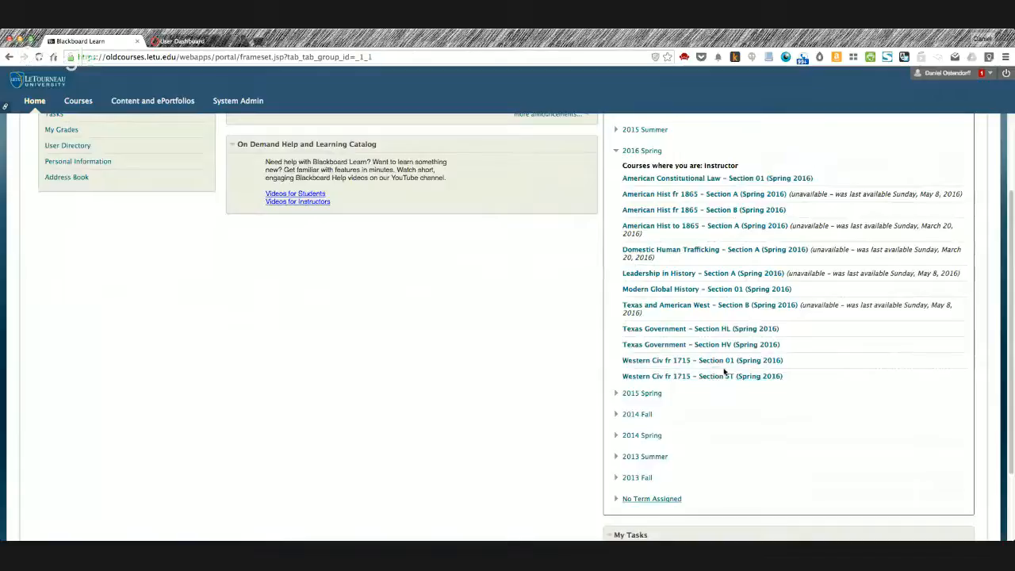
{"action": "scroll", "coordinate": [720, 349], "scroll_direction": "down", "scroll_amount": 1}
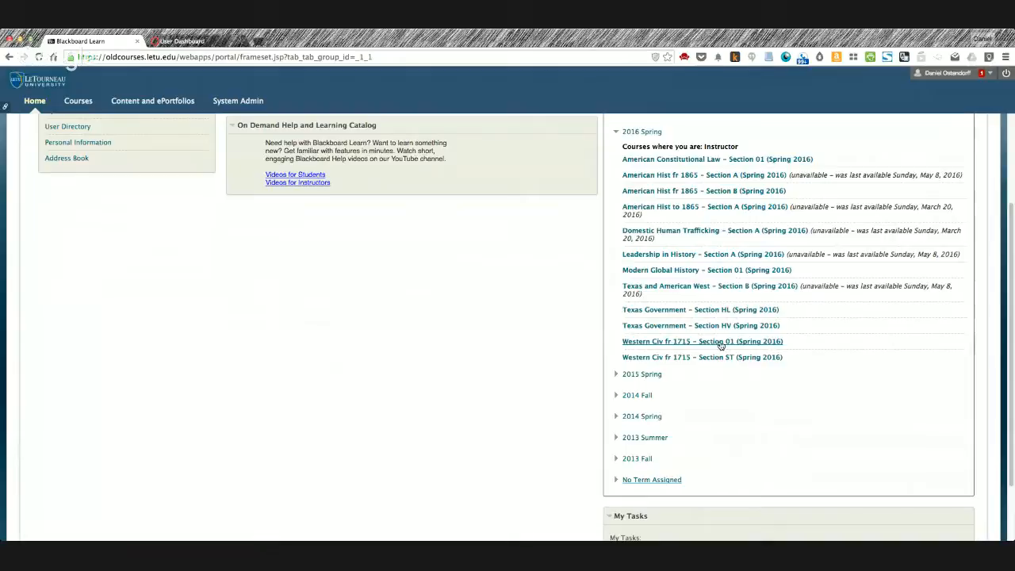
{"action": "scroll", "coordinate": [721, 346], "scroll_direction": "up", "scroll_amount": 4}
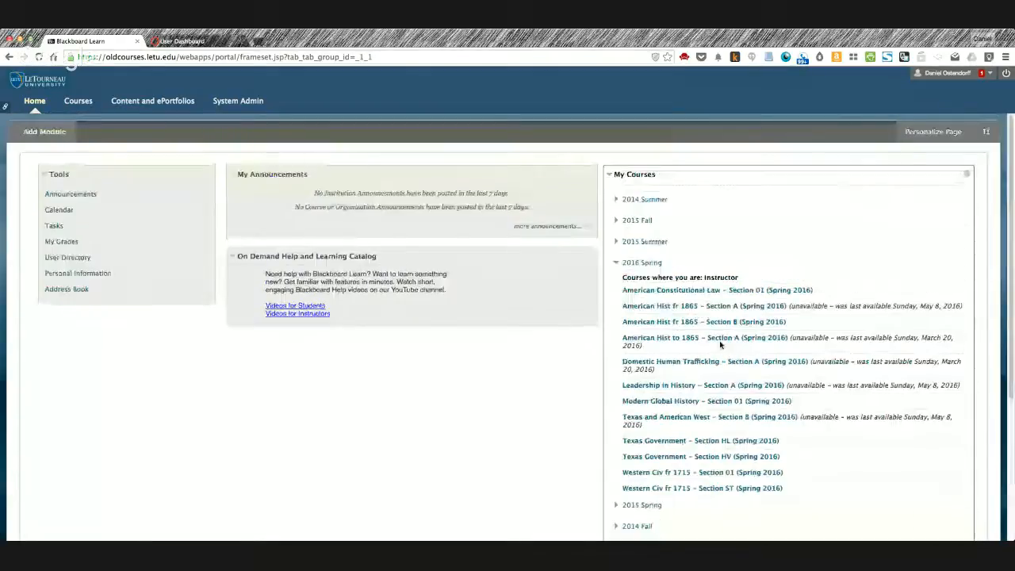
Step: Collapse the 2016 Spring term and open World Regional Geography – Section 01 from the 2015 Fall term
{"action": "left_click", "coordinate": [627, 262]}
{"action": "left_click", "coordinate": [626, 220]}
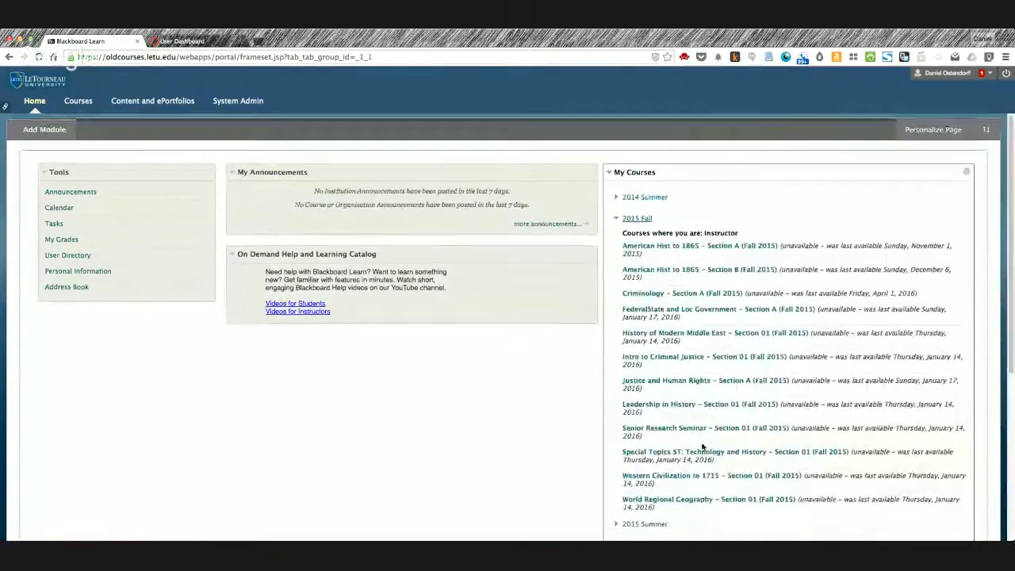
{"action": "scroll", "coordinate": [686, 291], "scroll_direction": "down", "scroll_amount": 1}
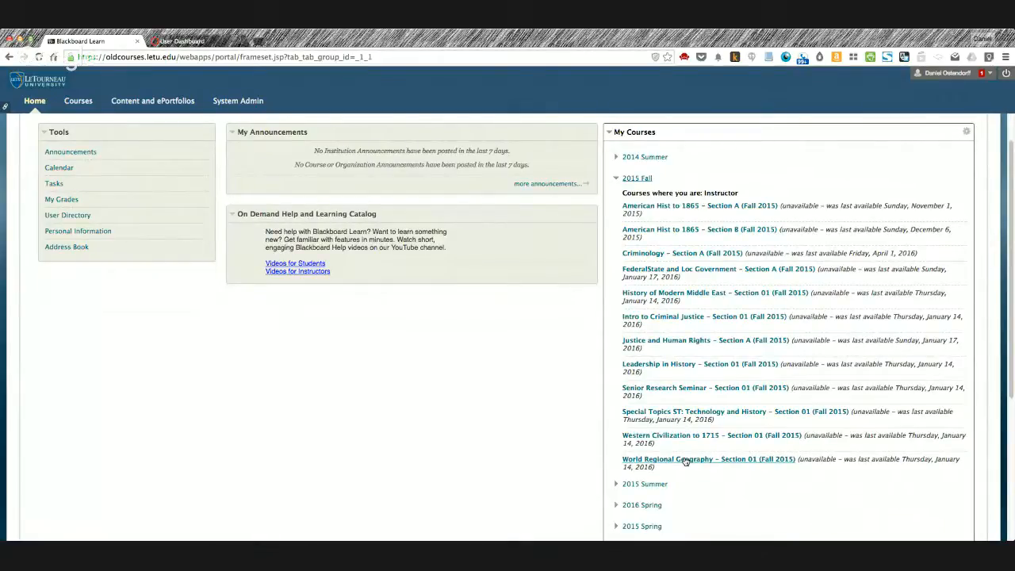
{"action": "left_click", "coordinate": [687, 460]}
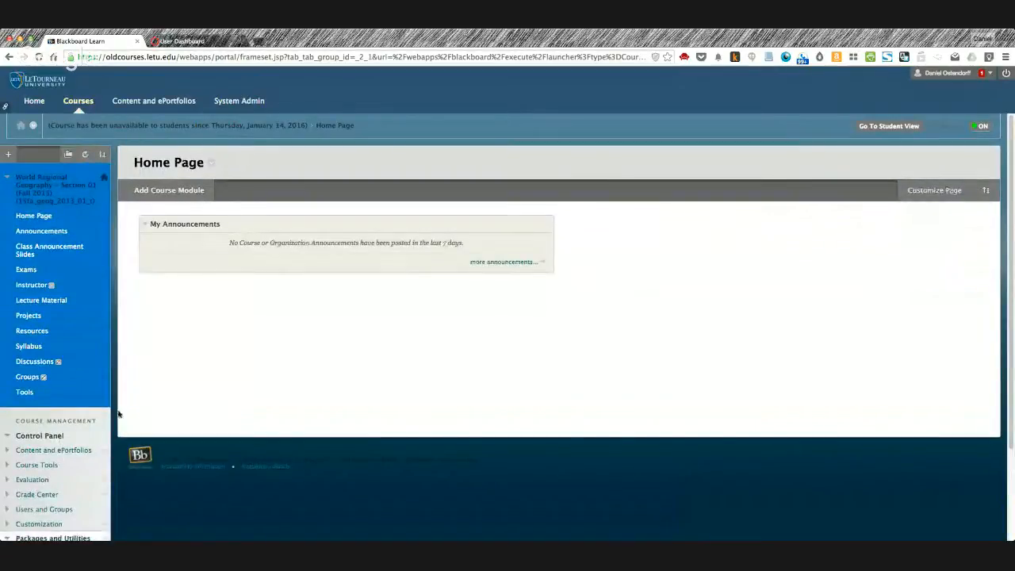
Step: Open the Export Package form for the World Regional Geography course
{"action": "scroll", "coordinate": [74, 411], "scroll_direction": "down", "scroll_amount": 3}
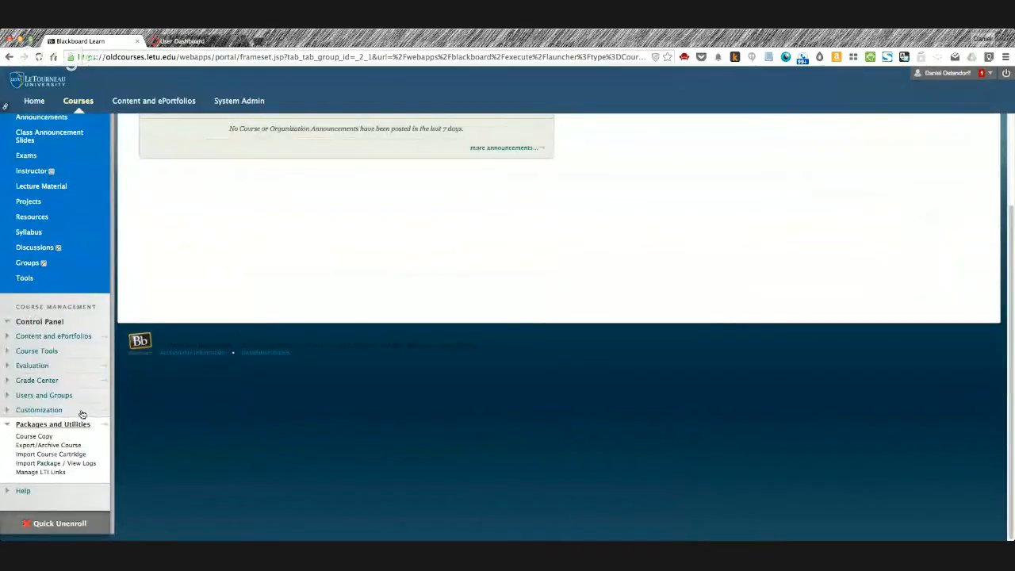
{"action": "left_click", "coordinate": [41, 449]}
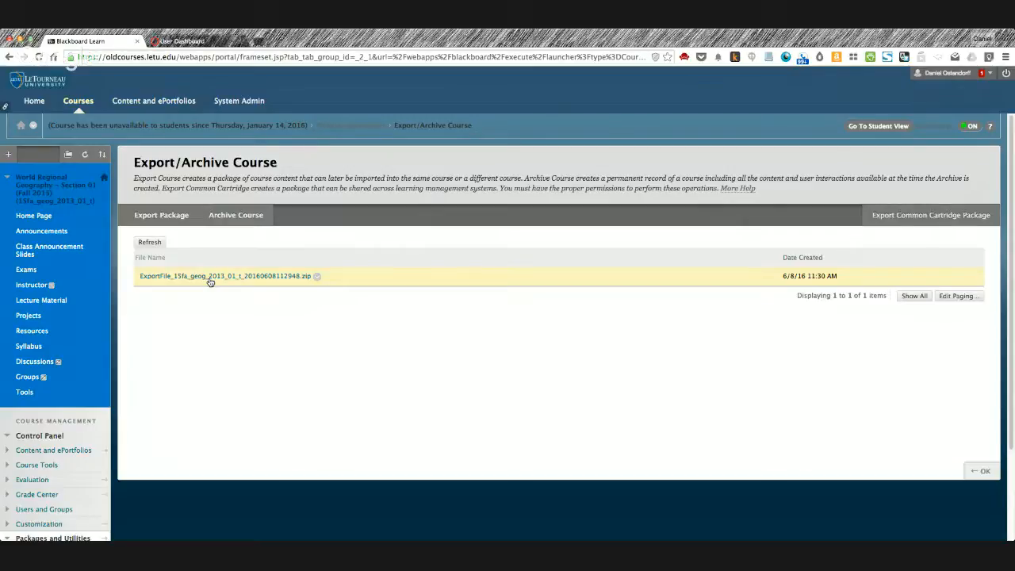
{"action": "left_click", "coordinate": [178, 224]}
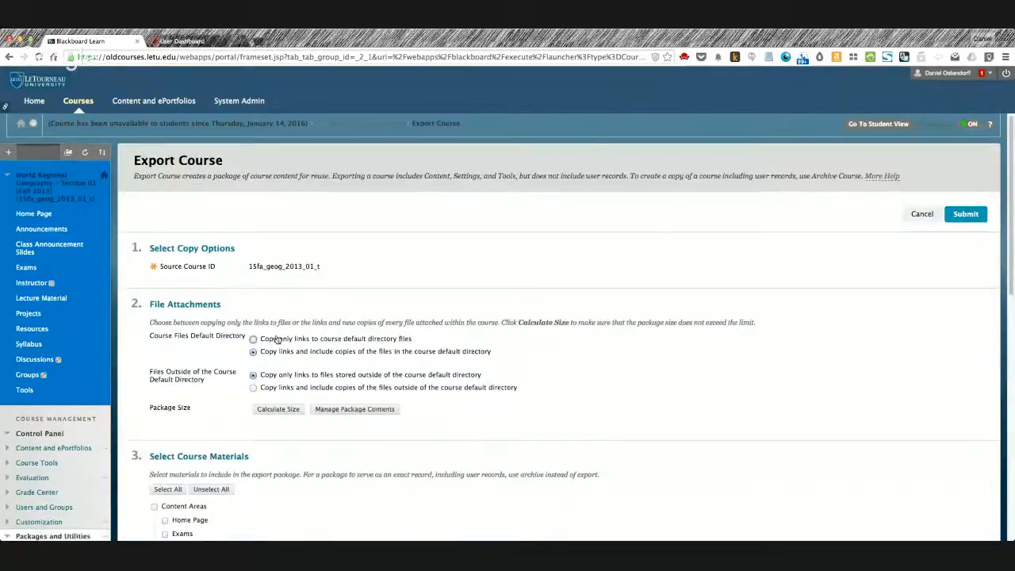
Step: Include copies of files stored outside the course default directory in the export and calculate the package size
{"action": "scroll", "coordinate": [277, 339], "scroll_direction": "down", "scroll_amount": 3}
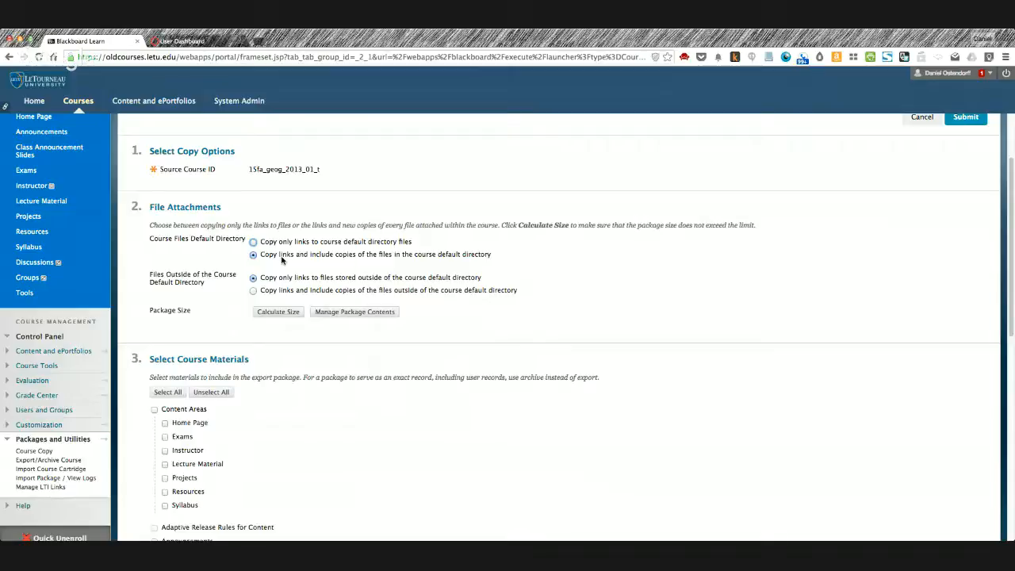
{"action": "left_click", "coordinate": [254, 292]}
{"action": "left_click", "coordinate": [278, 313]}
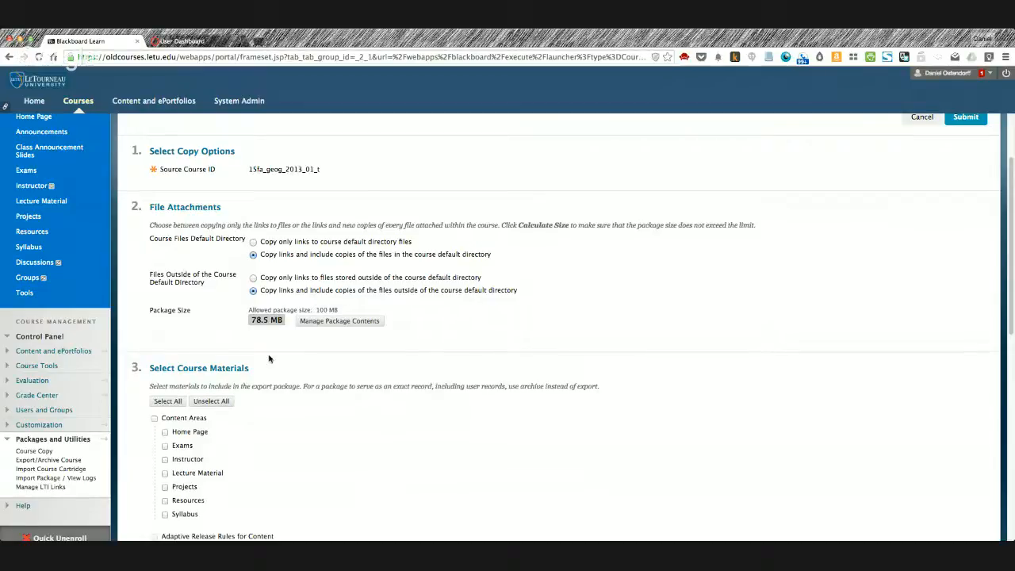
Step: Select all course materials for the export package, leaving out Adaptive Release Rules for Content
{"action": "scroll", "coordinate": [269, 359], "scroll_direction": "down", "scroll_amount": 3}
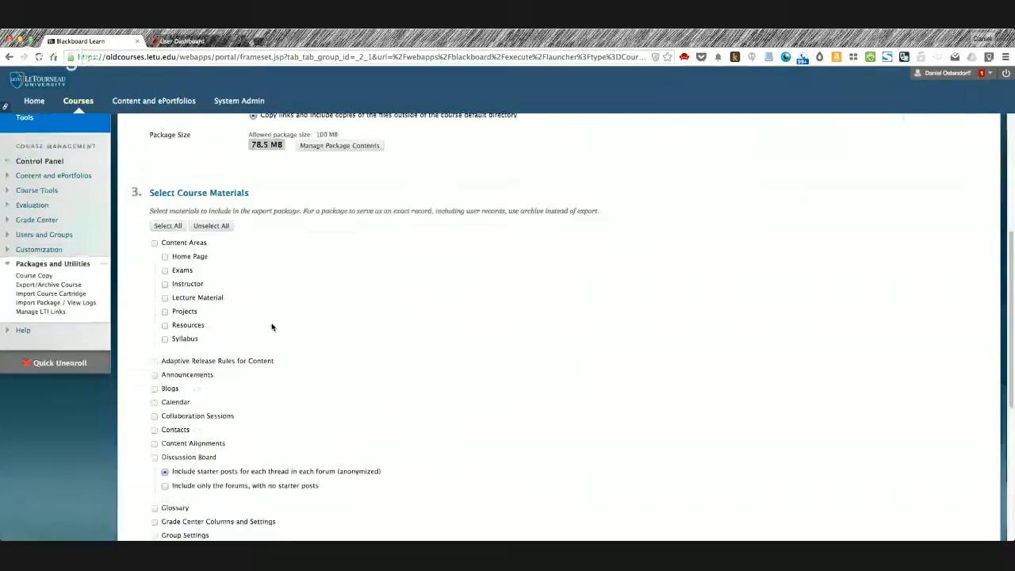
{"action": "left_click", "coordinate": [166, 227]}
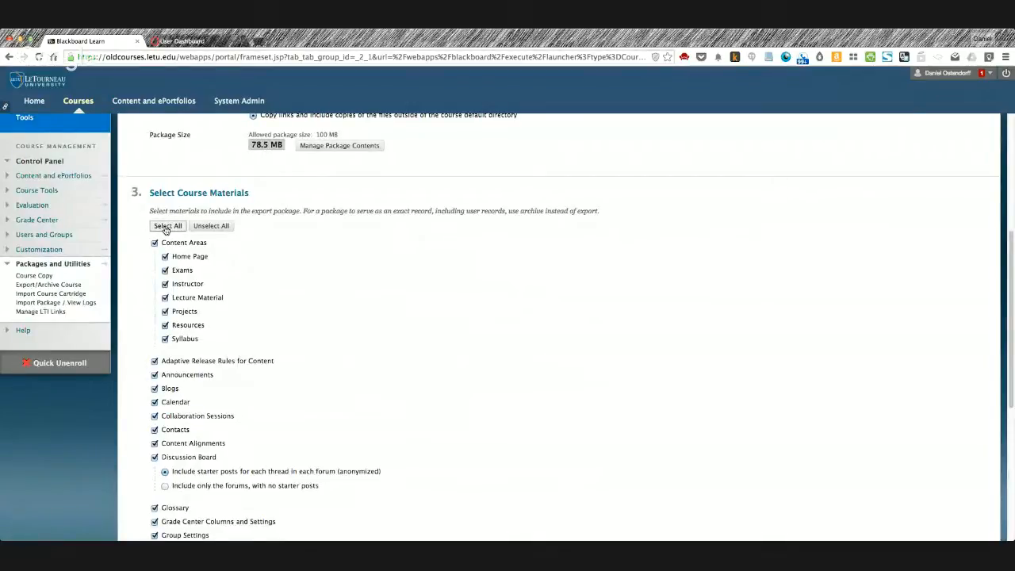
{"action": "scroll", "coordinate": [165, 230], "scroll_direction": "down", "scroll_amount": 2}
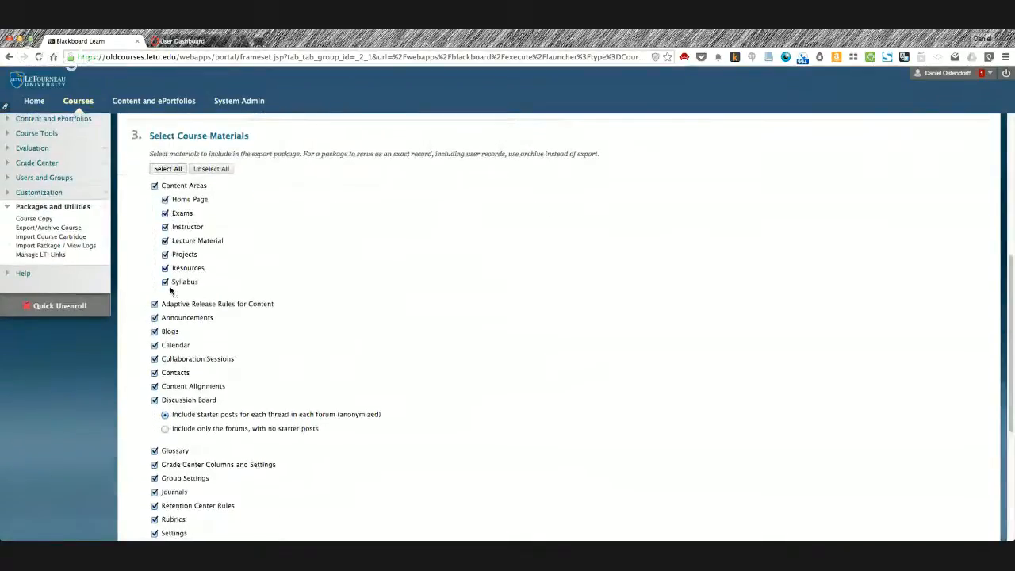
{"action": "left_click", "coordinate": [154, 305]}
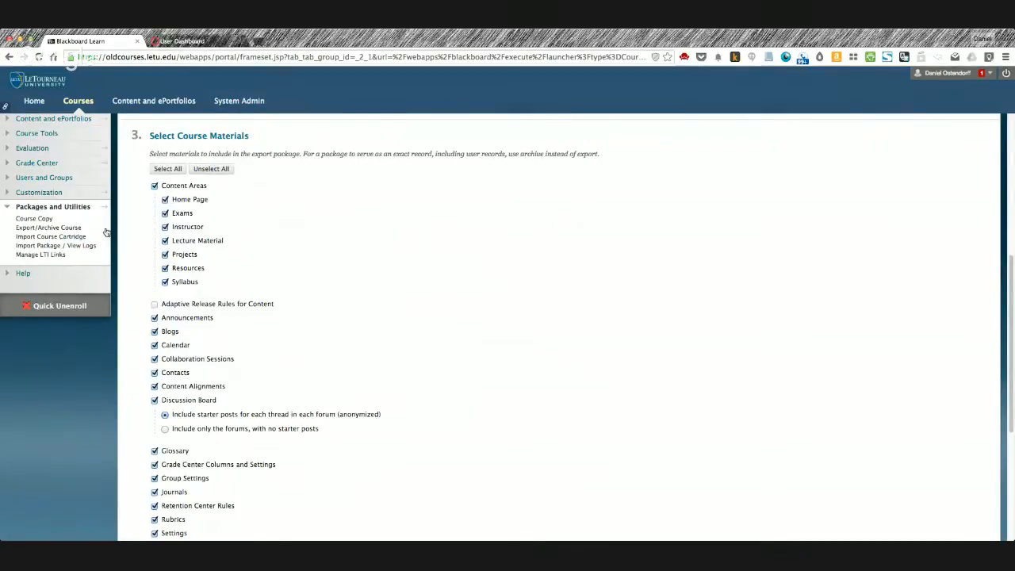
Step: Exclude Blogs, Calendar, Collaboration Sessions, Contacts, and Content Alignments from the export package
{"action": "scroll", "coordinate": [79, 242], "scroll_direction": "up", "scroll_amount": 10}
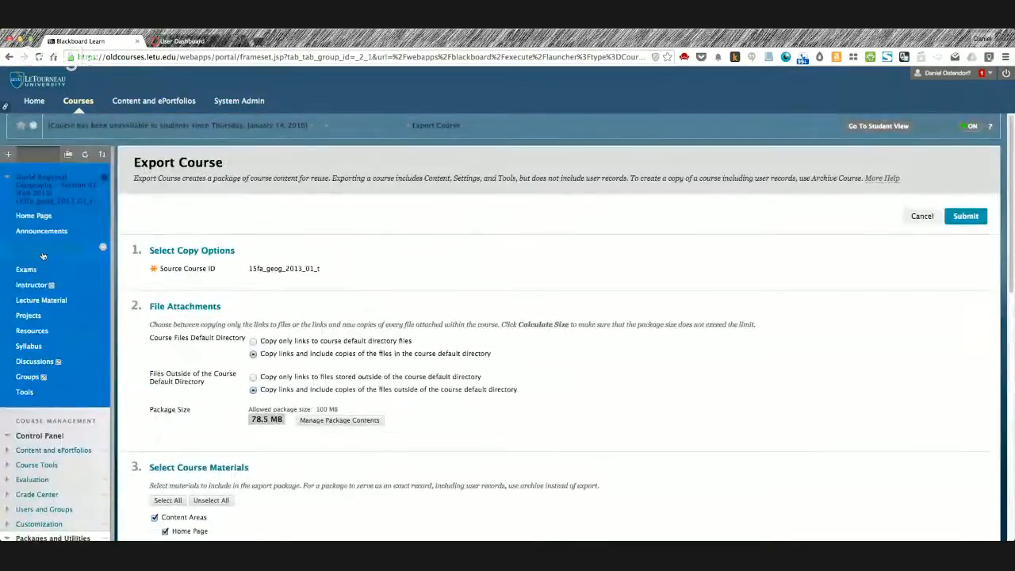
{"action": "scroll", "coordinate": [46, 324], "scroll_direction": "down", "scroll_amount": 5}
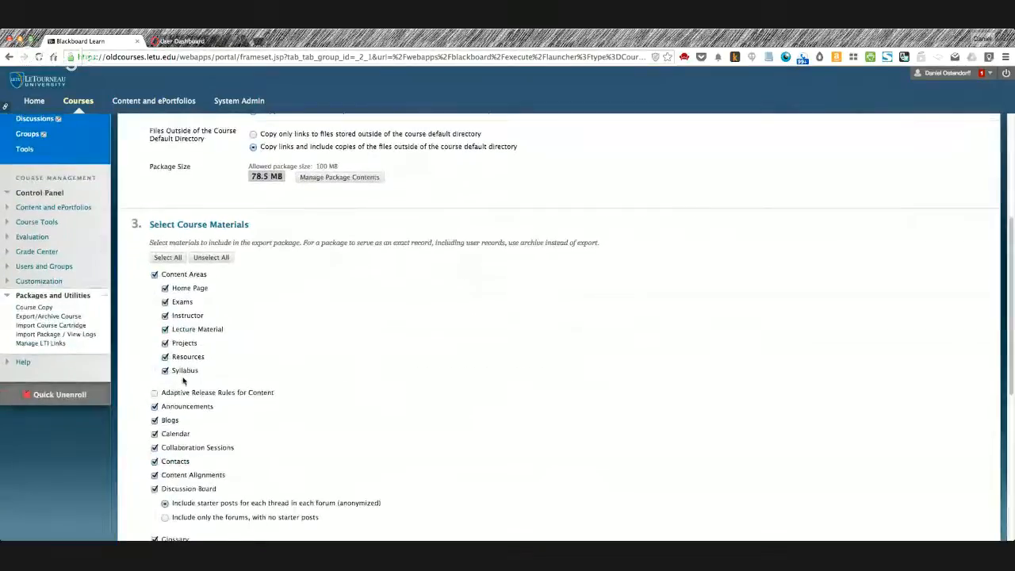
{"action": "scroll", "coordinate": [177, 326], "scroll_direction": "down", "scroll_amount": 3}
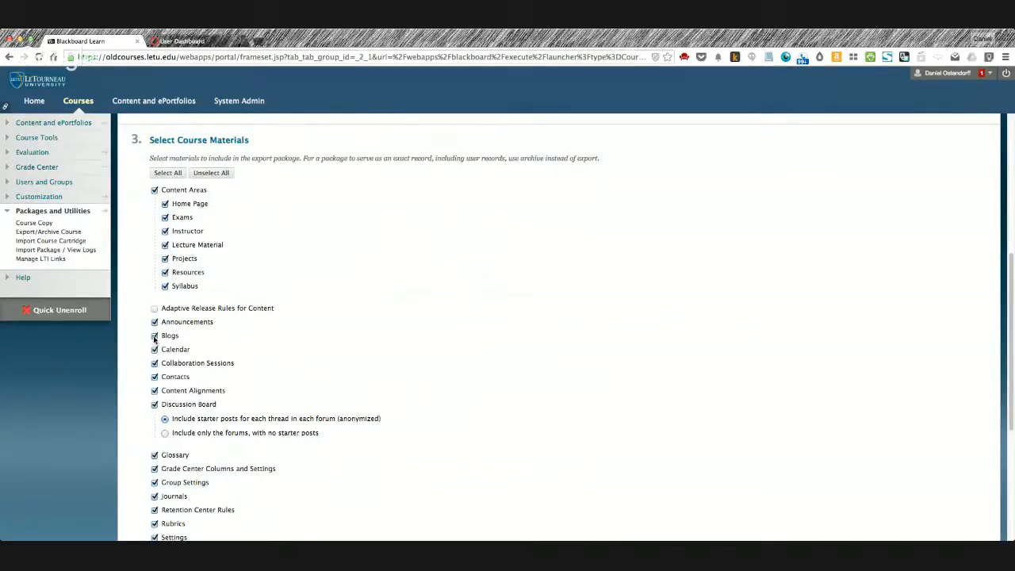
{"action": "left_click", "coordinate": [154, 349]}
{"action": "left_click", "coordinate": [155, 363]}
{"action": "left_click", "coordinate": [155, 377]}
{"action": "left_click", "coordinate": [154, 391]}
Step: Exclude Discussion Board, Glossary, Grade Center Columns and Settings, Group Settings, Journals, and Retention Center Rules from the export package
{"action": "scroll", "coordinate": [158, 388], "scroll_direction": "down", "scroll_amount": 2}
{"action": "scroll", "coordinate": [159, 385], "scroll_direction": "down", "scroll_amount": 2}
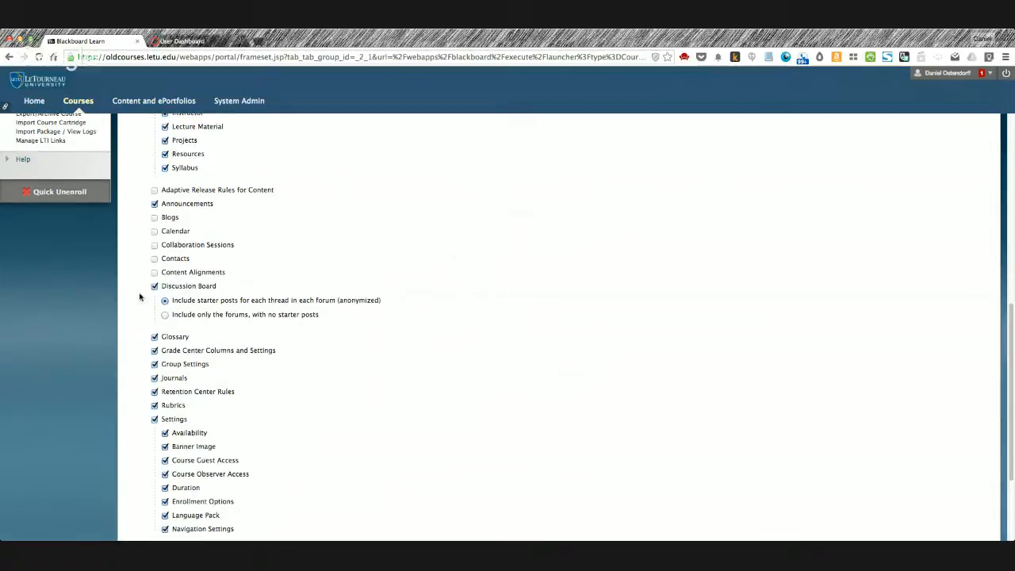
{"action": "left_click", "coordinate": [155, 286]}
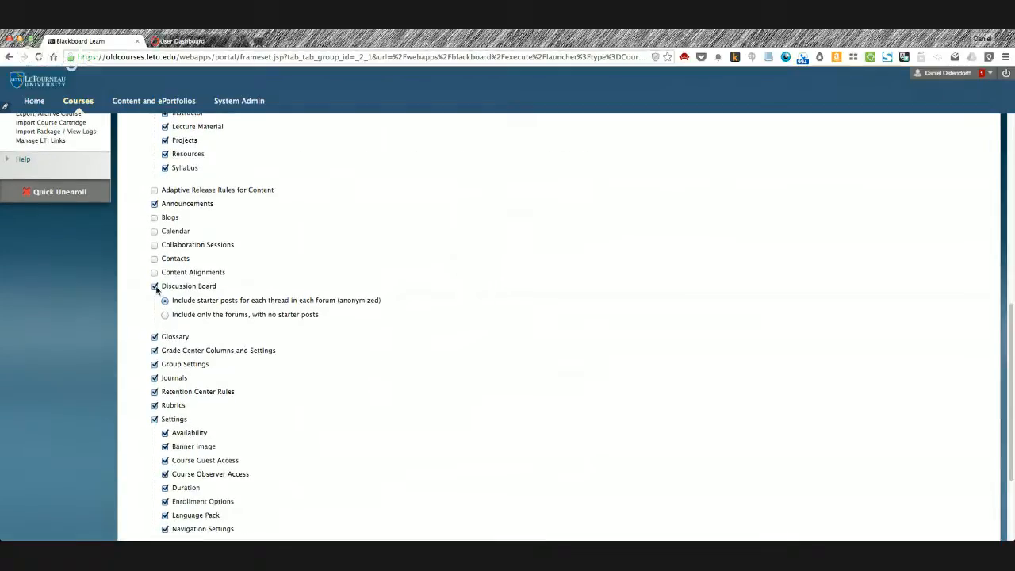
{"action": "left_click", "coordinate": [155, 337]}
{"action": "left_click", "coordinate": [155, 351]}
{"action": "left_click", "coordinate": [154, 364]}
{"action": "left_click", "coordinate": [154, 392]}
{"action": "left_click", "coordinate": [155, 378]}
Step: Exclude Tasks and Wikis from the export package and submit the course export
{"action": "scroll", "coordinate": [159, 391], "scroll_direction": "down", "scroll_amount": 1}
{"action": "scroll", "coordinate": [182, 400], "scroll_direction": "down", "scroll_amount": 2}
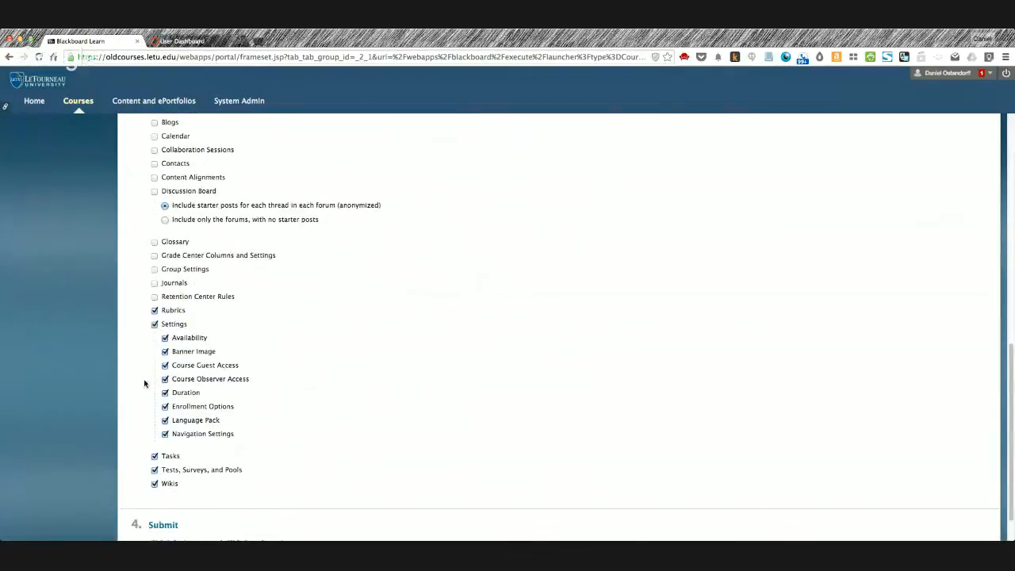
{"action": "scroll", "coordinate": [143, 401], "scroll_direction": "down", "scroll_amount": 2}
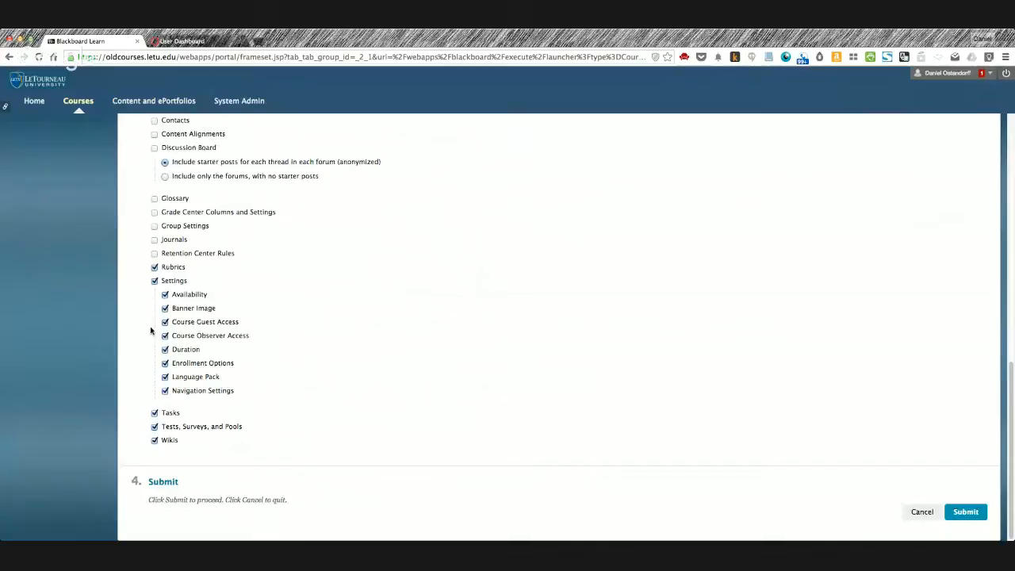
{"action": "left_click", "coordinate": [155, 412]}
{"action": "scroll", "coordinate": [485, 370], "scroll_direction": "up", "scroll_amount": 3}
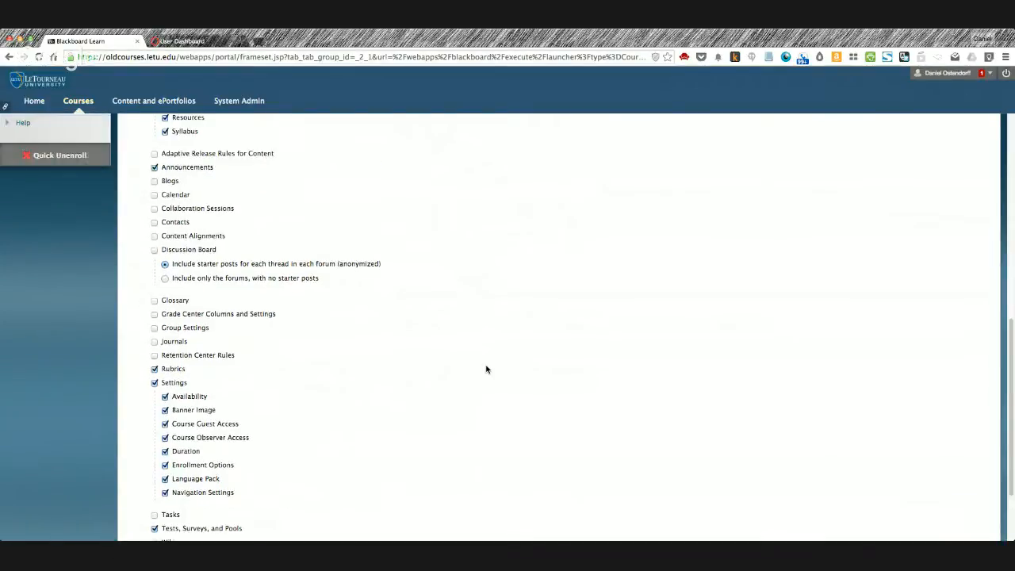
{"action": "scroll", "coordinate": [461, 379], "scroll_direction": "up", "scroll_amount": 3}
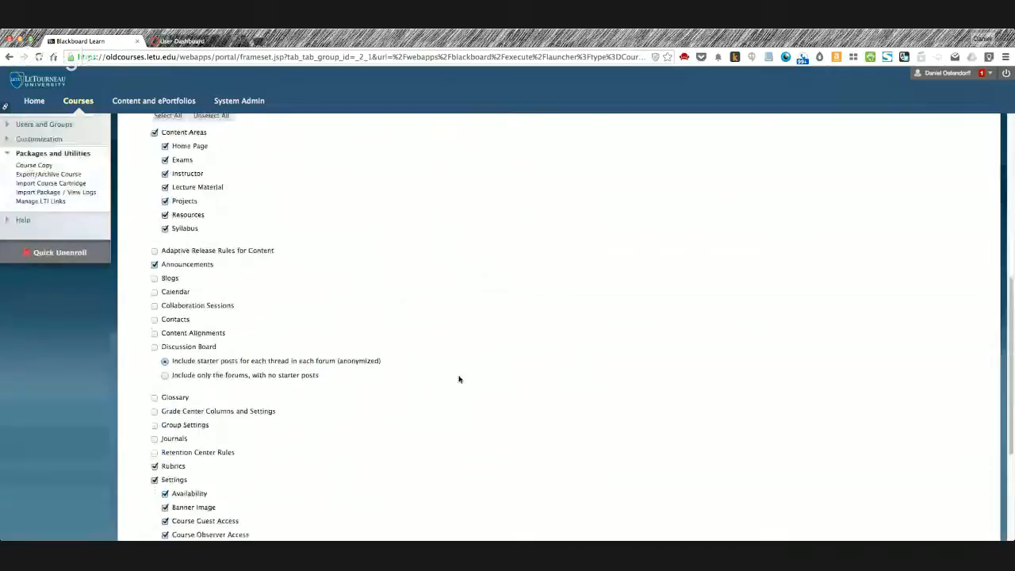
{"action": "scroll", "coordinate": [205, 256], "scroll_direction": "down", "scroll_amount": 6}
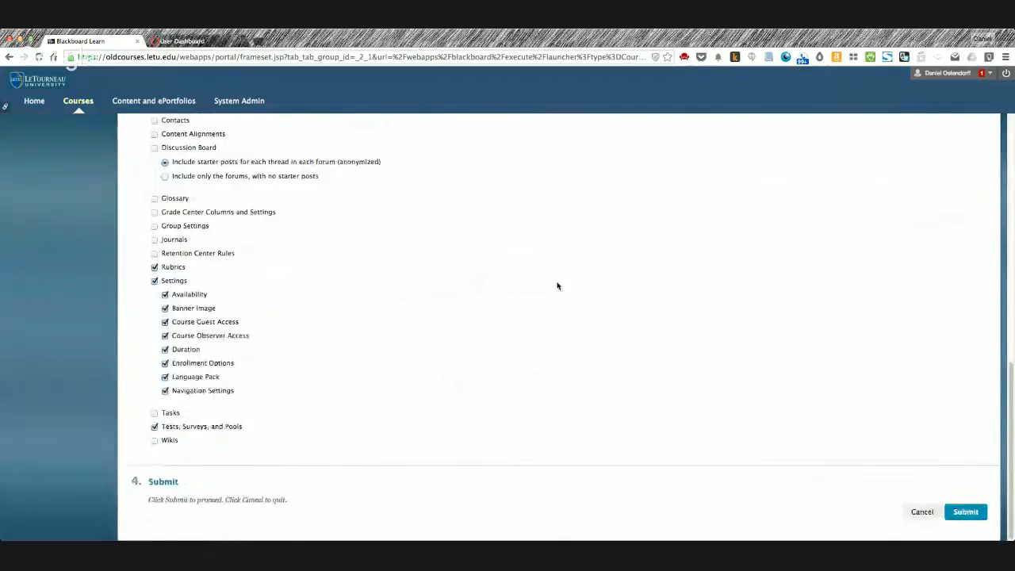
{"action": "left_click", "coordinate": [977, 515]}
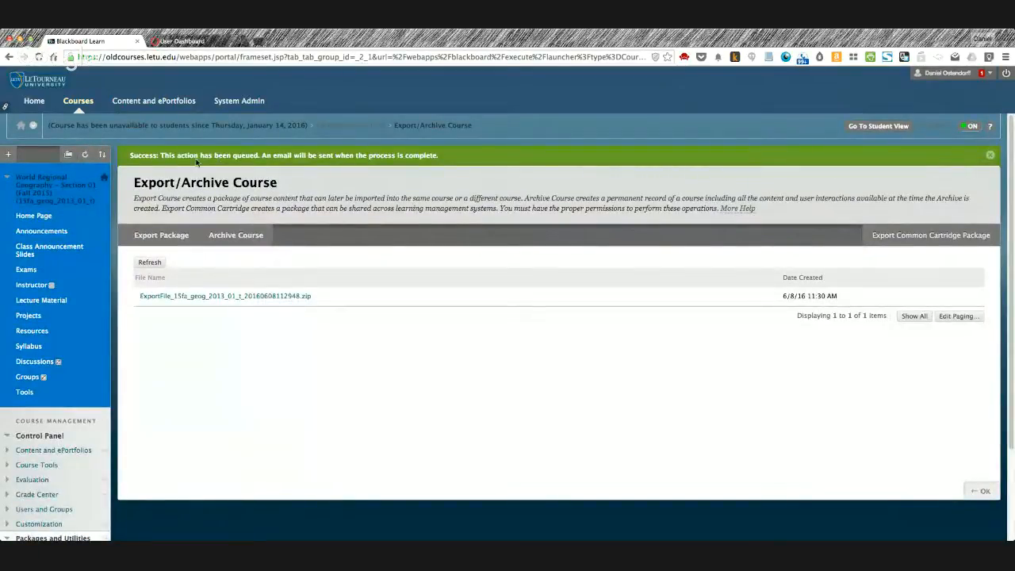
Step: Refresh the export file list and start downloading ExportFile_15fa_geog_2013_01_t_20160608112948.zip
{"action": "left_click_drag", "start_coordinate": [198, 157], "coordinate": [402, 163]}
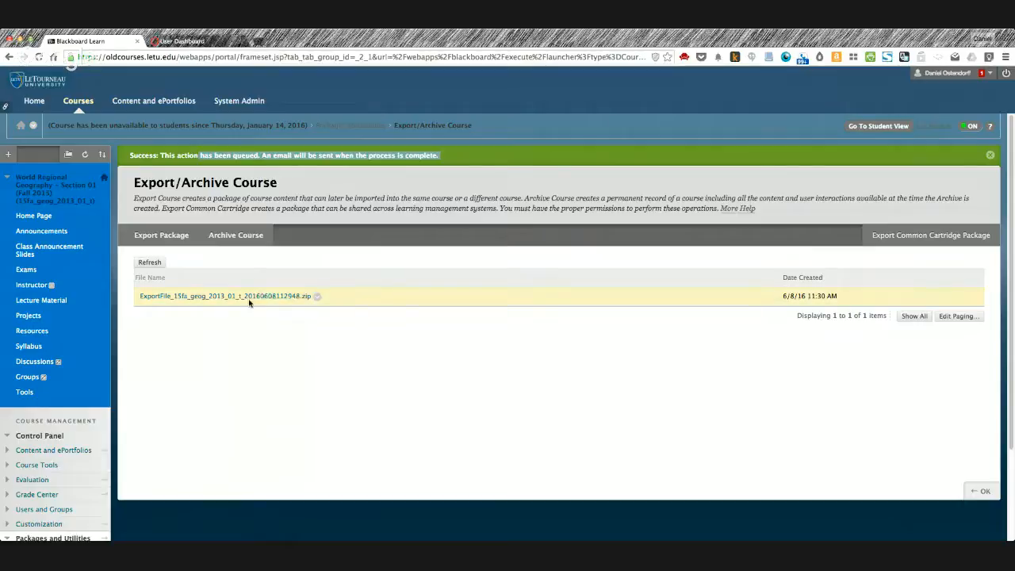
{"action": "left_click", "coordinate": [150, 263]}
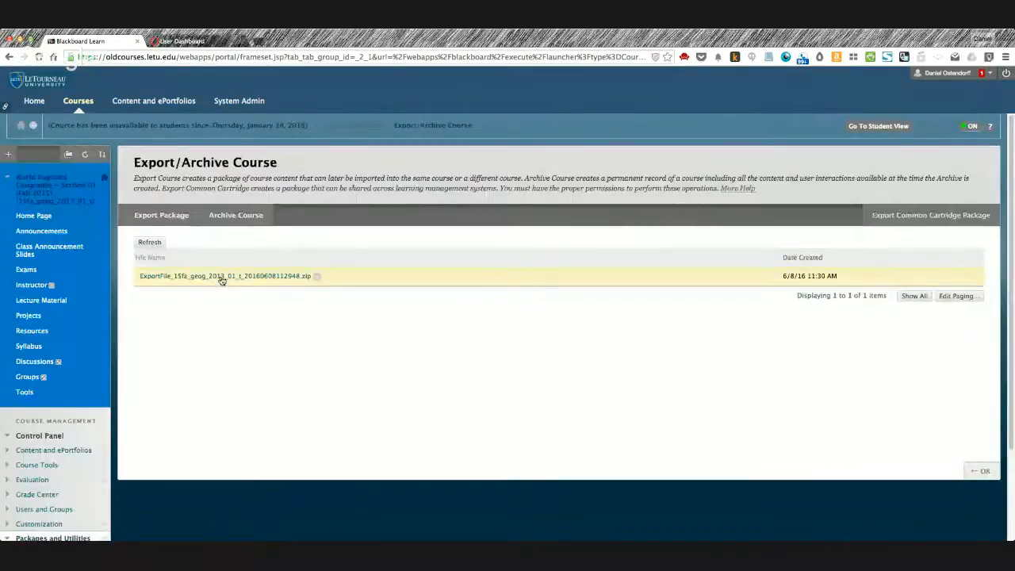
{"action": "left_click", "coordinate": [223, 277]}
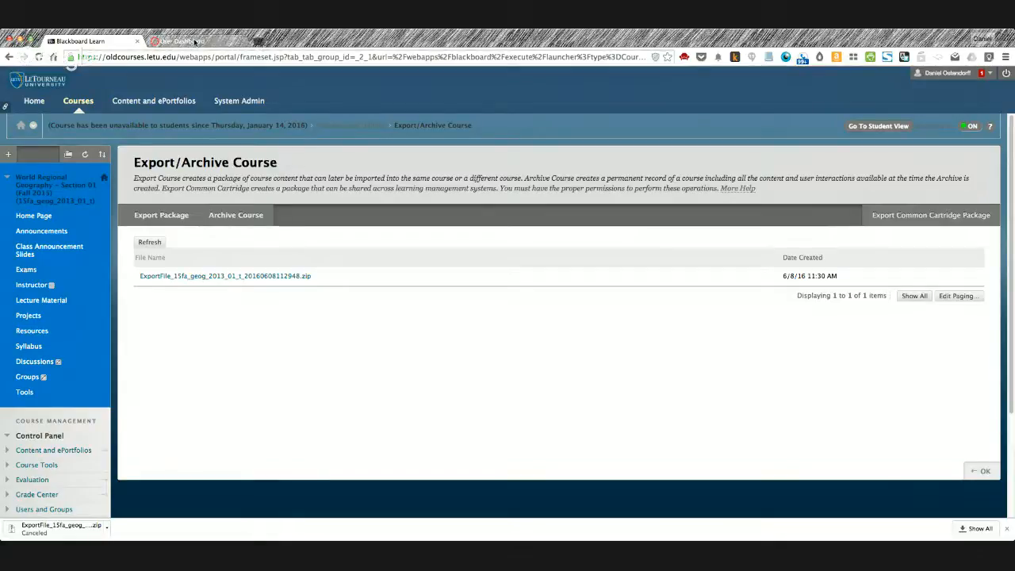
Step: Switch from Blackboard to the Canvas dashboard at courses.letu.edu
{"action": "left_click_drag", "start_coordinate": [105, 57], "coordinate": [176, 57]}
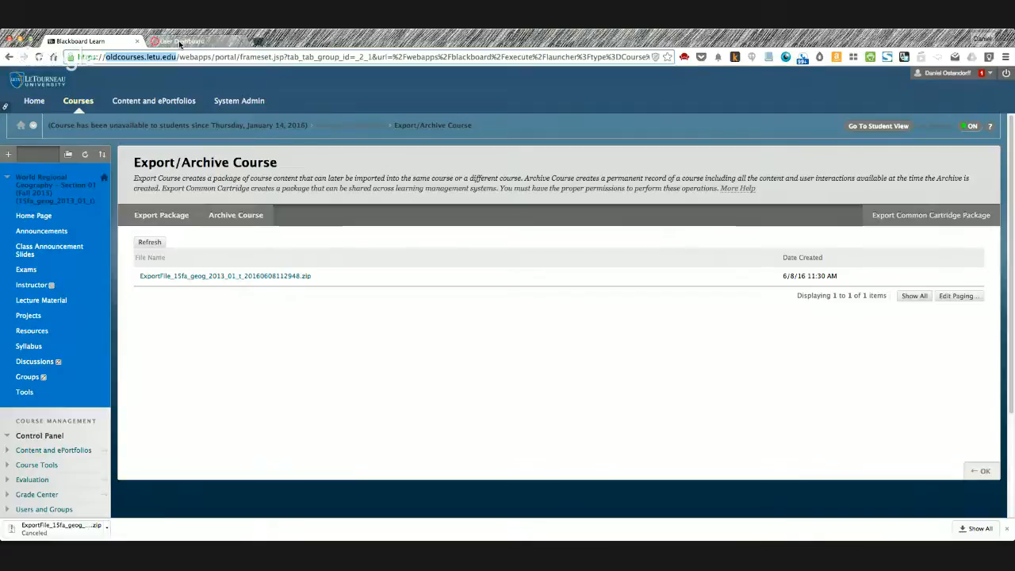
{"action": "left_click", "coordinate": [183, 41]}
{"action": "left_click_drag", "start_coordinate": [106, 57], "coordinate": [187, 54]}
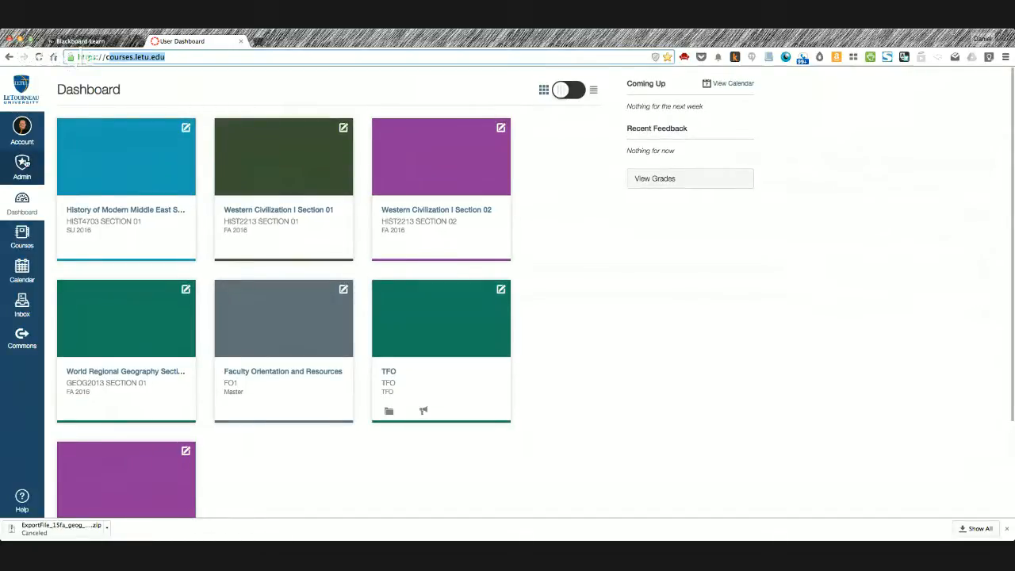
Step: Show the list of accounts available for administration in Canvas
{"action": "left_click", "coordinate": [22, 163]}
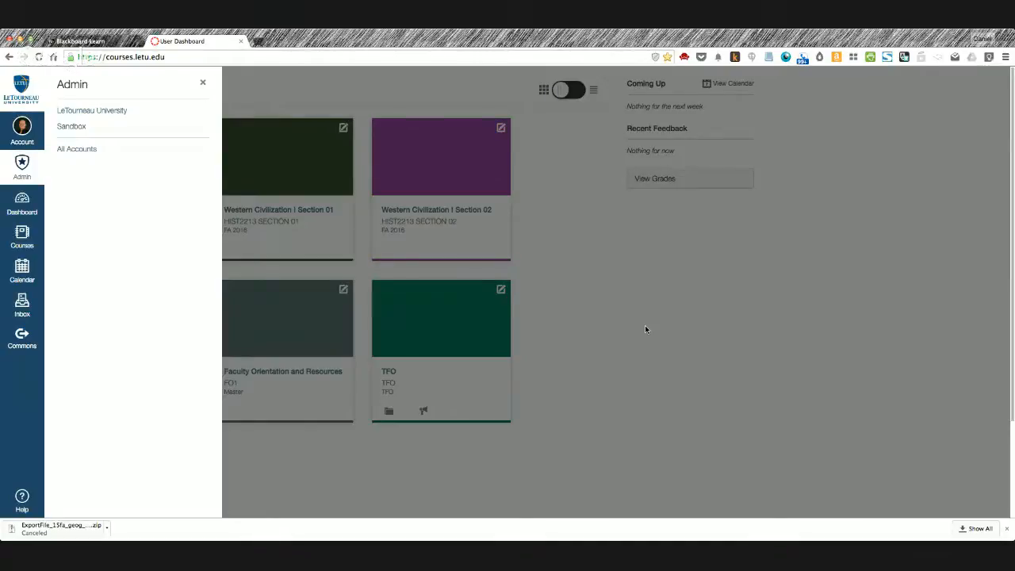
{"action": "left_click", "coordinate": [514, 305]}
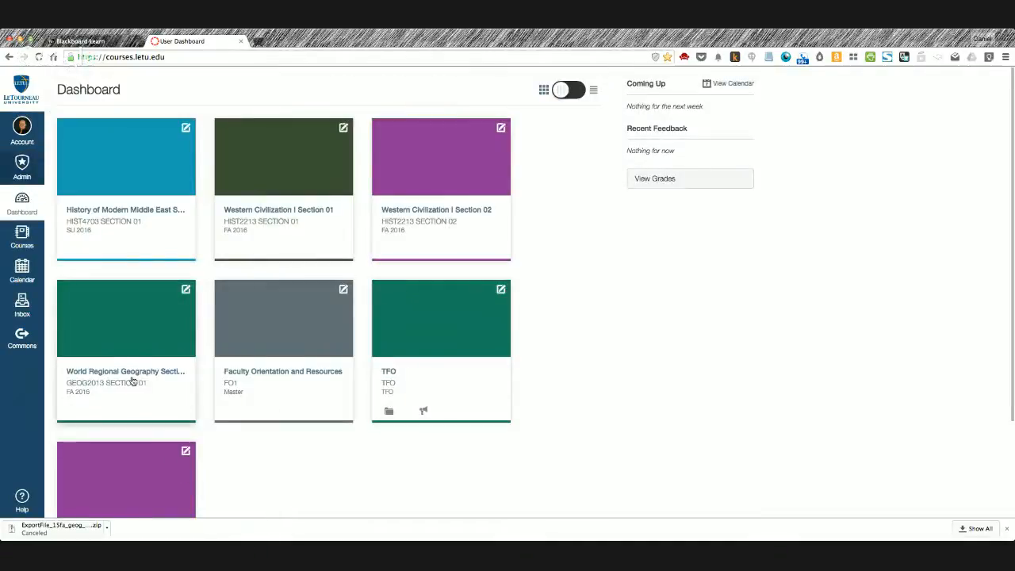
{"action": "left_click", "coordinate": [29, 176]}
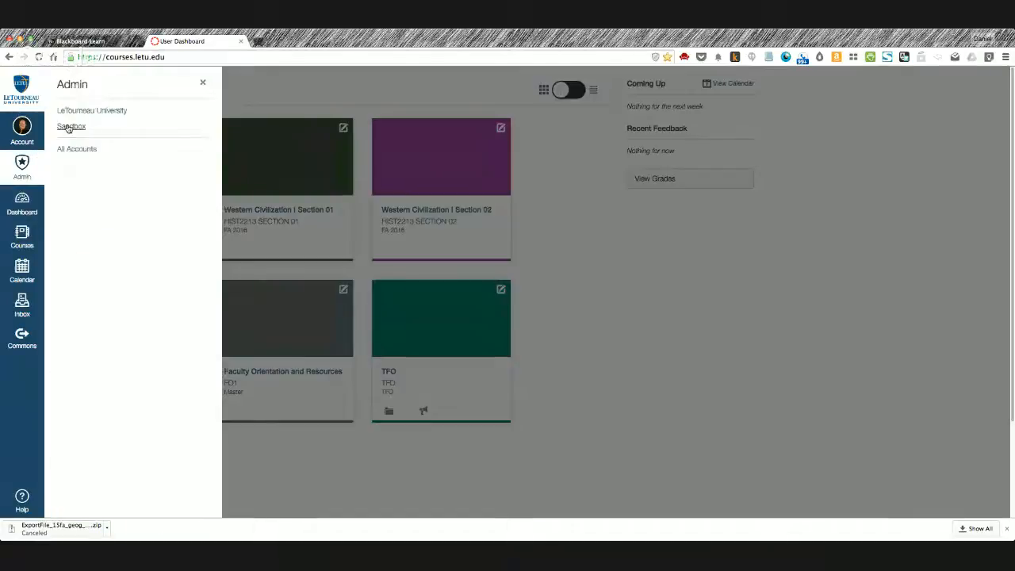
Step: Open the Sandbox account's course list
{"action": "left_click", "coordinate": [69, 127]}
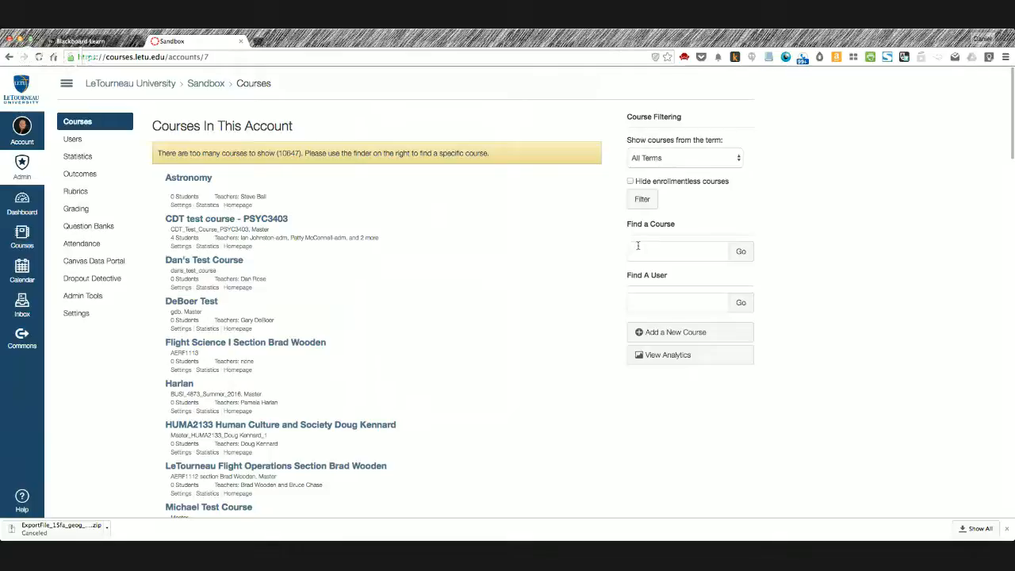
{"action": "left_click", "coordinate": [656, 334]}
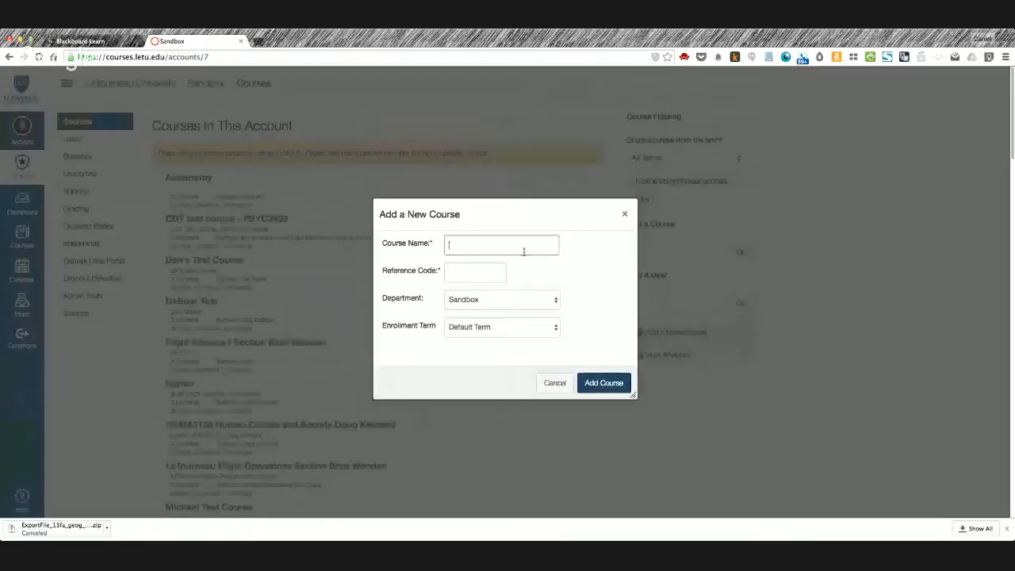
{"action": "left_click", "coordinate": [523, 252]}
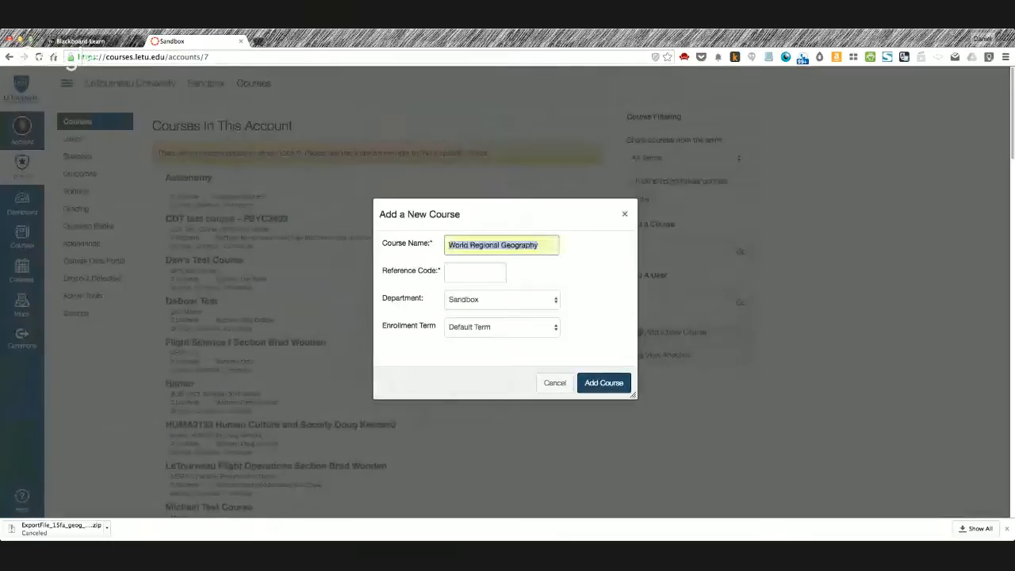
{"action": "left_click", "coordinate": [406, 257]}
{"action": "left_click", "coordinate": [458, 244]}
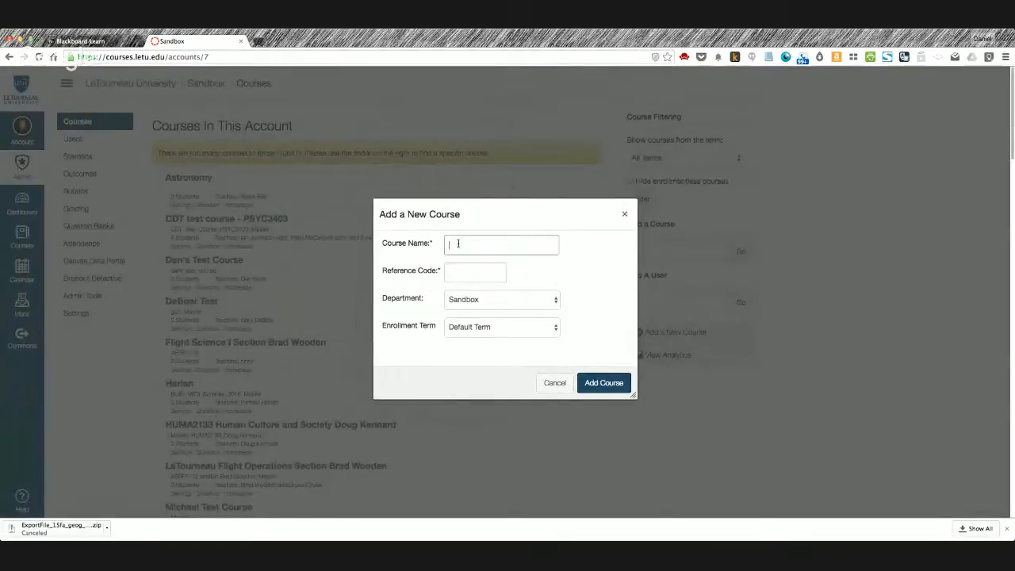
{"action": "left_click", "coordinate": [457, 273]}
{"action": "left_click", "coordinate": [457, 274]}
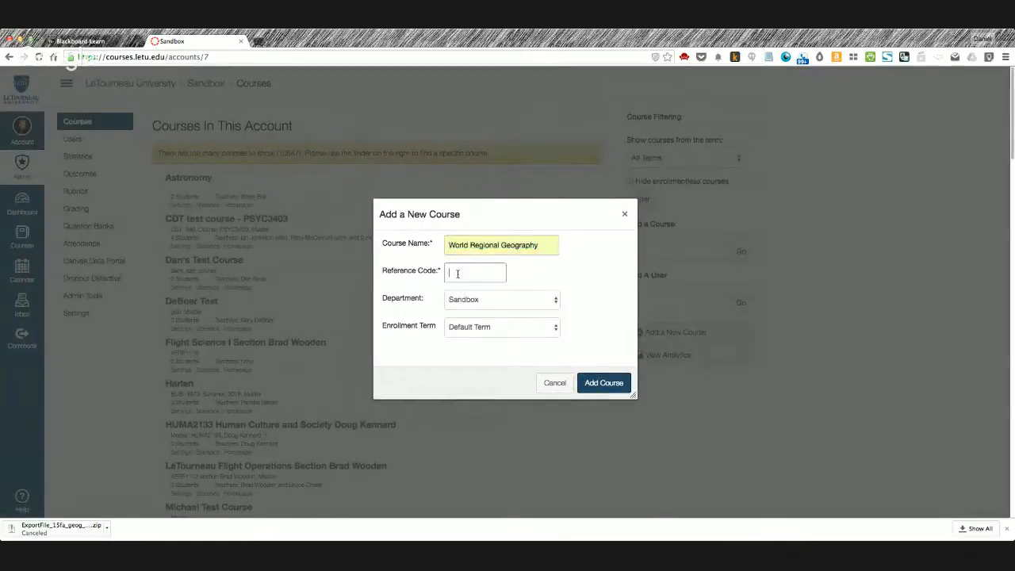
{"action": "type", "text": "GEOG"}
{"action": "left_click", "coordinate": [463, 291]}
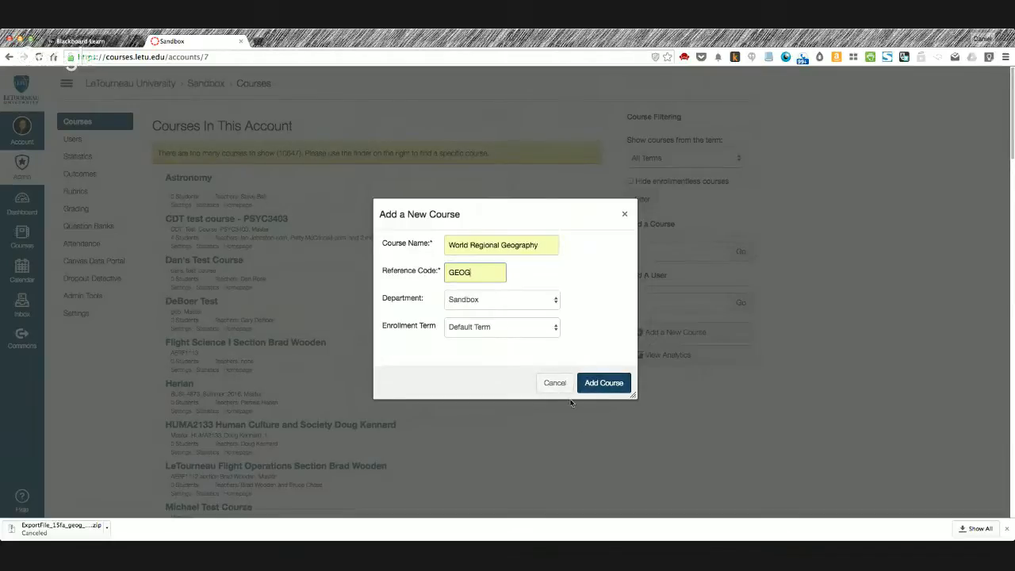
{"action": "left_click", "coordinate": [554, 384]}
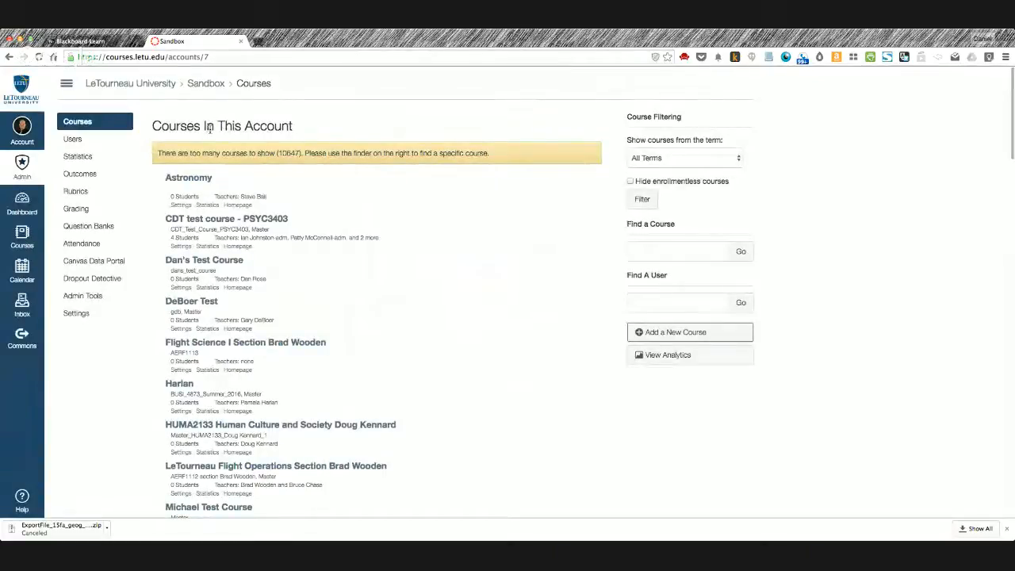
Step: Search the Sandbox account's courses for "world region" and open the World Regional Geography course
{"action": "left_click", "coordinate": [647, 254]}
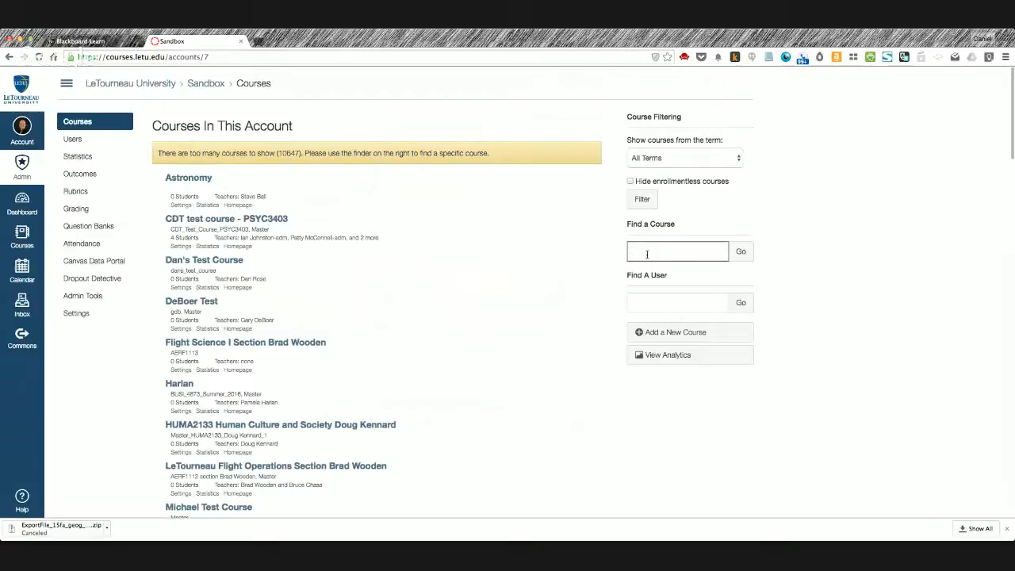
{"action": "type", "text": "GEOG"}
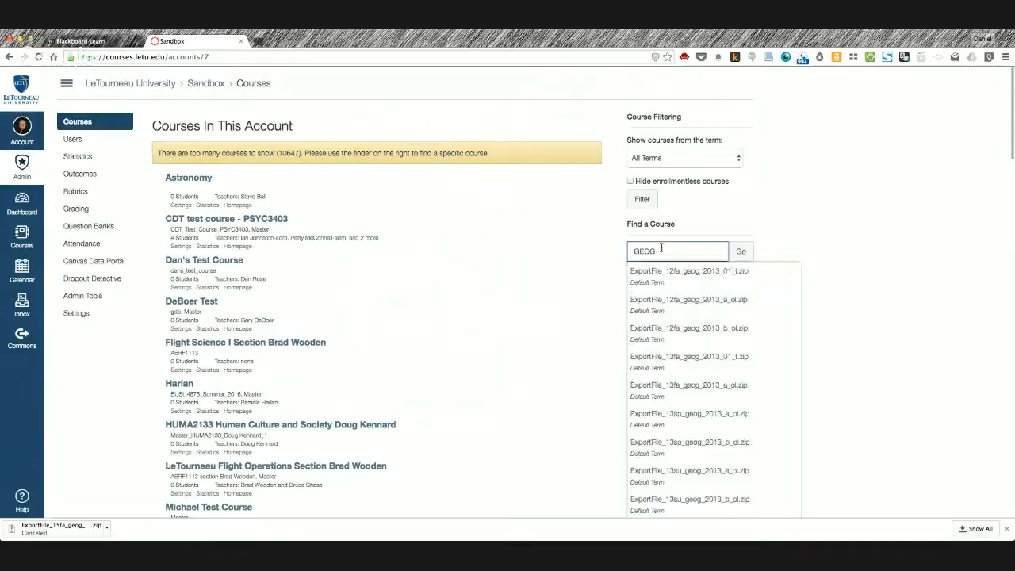
{"action": "left_click_drag", "start_coordinate": [659, 250], "coordinate": [610, 252]}
{"action": "left_click", "coordinate": [666, 250]}
{"action": "type", "text": "world reg"}
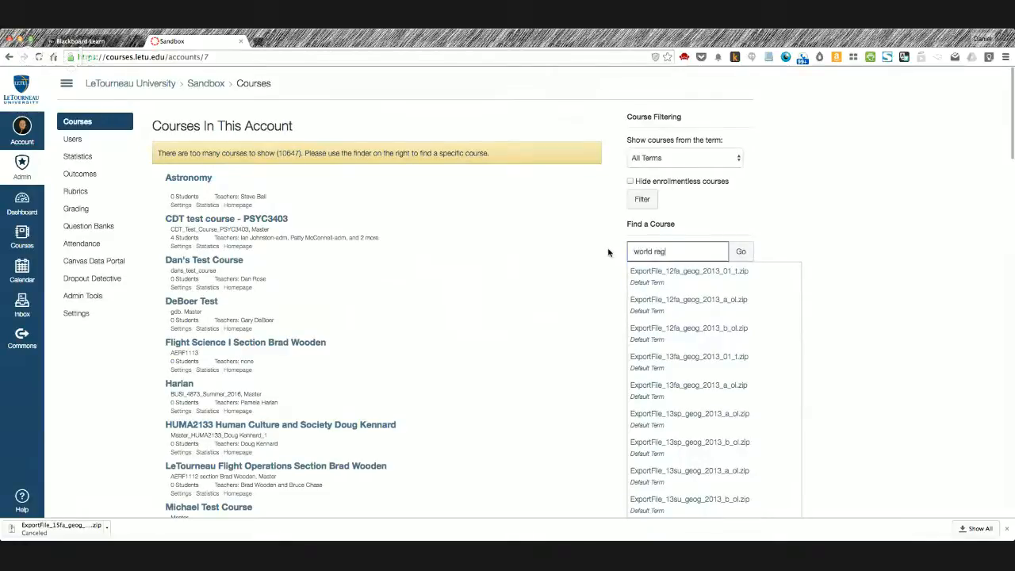
{"action": "type", "text": "ion"}
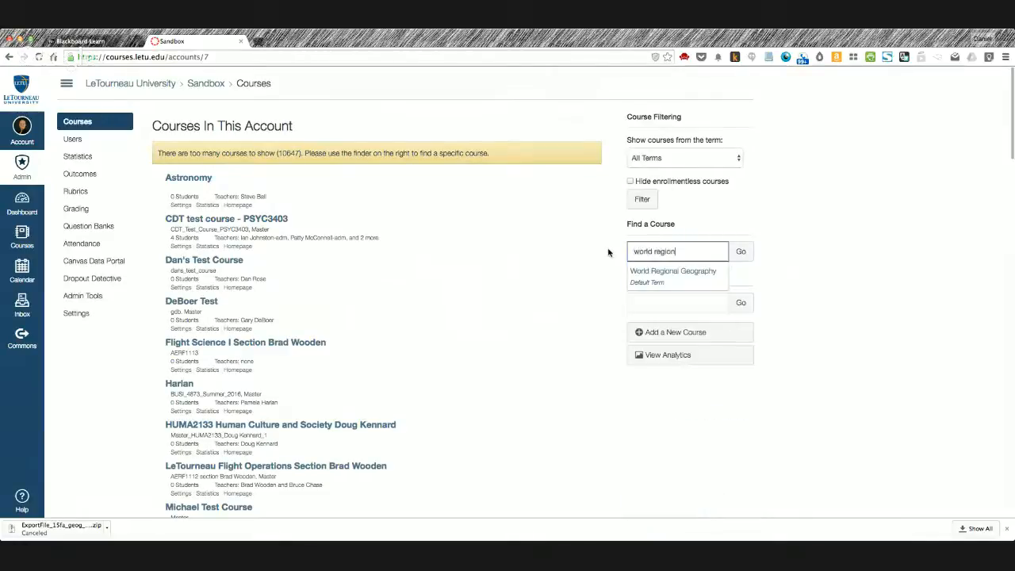
{"action": "left_click", "coordinate": [658, 274]}
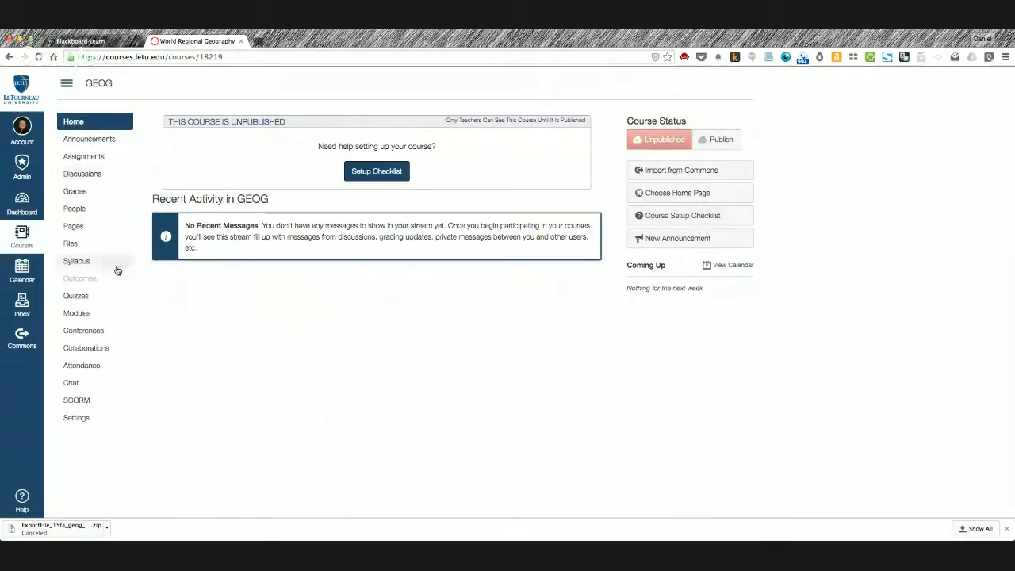
Step: Open the content import page from the course settings and set the content type to Blackboard 6/7/8/9 export .zip file
{"action": "left_click", "coordinate": [76, 418]}
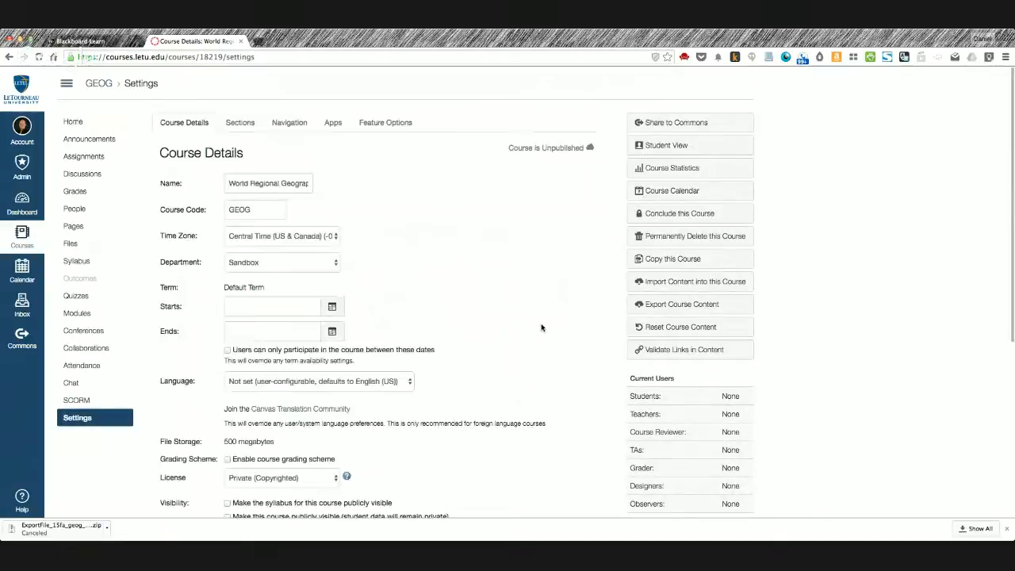
{"action": "left_click", "coordinate": [681, 284]}
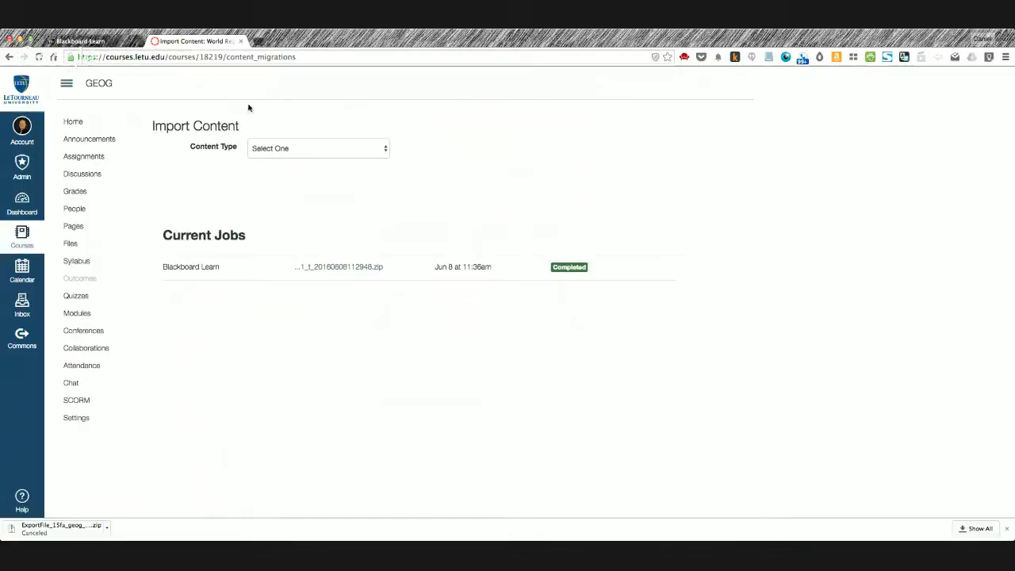
{"action": "left_click", "coordinate": [284, 149]}
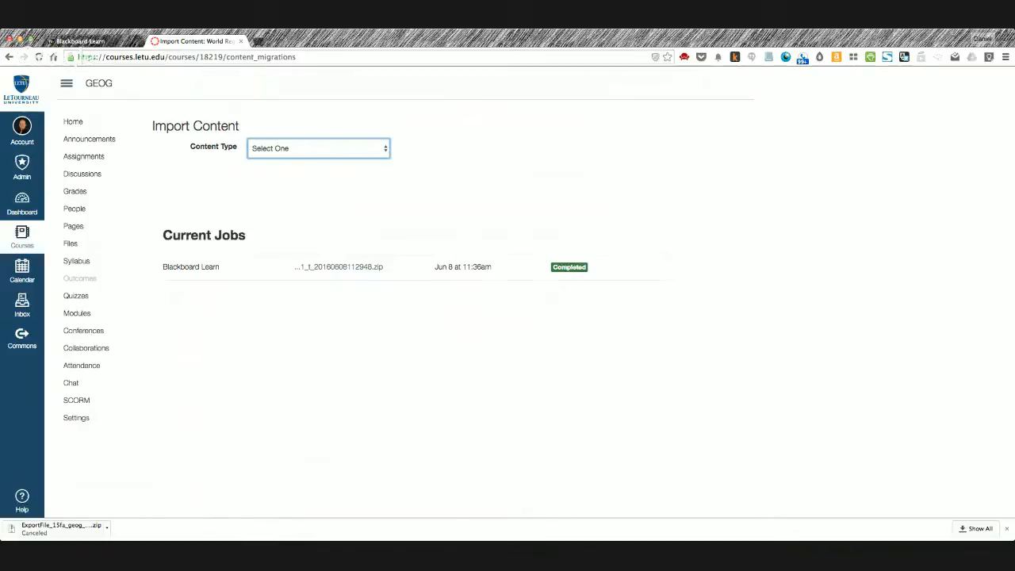
{"action": "left_click", "coordinate": [345, 148]}
{"action": "left_click", "coordinate": [280, 179]}
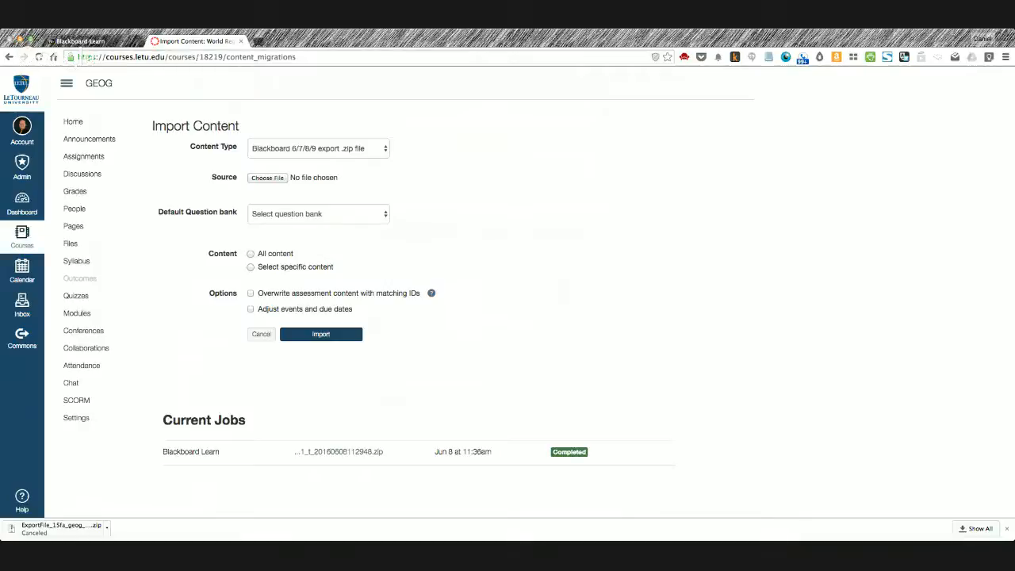
Step: Choose ExportFile_15fa_geog_2013_01_t_20160608112948.zip as the import source and select all content
{"action": "left_click", "coordinate": [598, 293]}
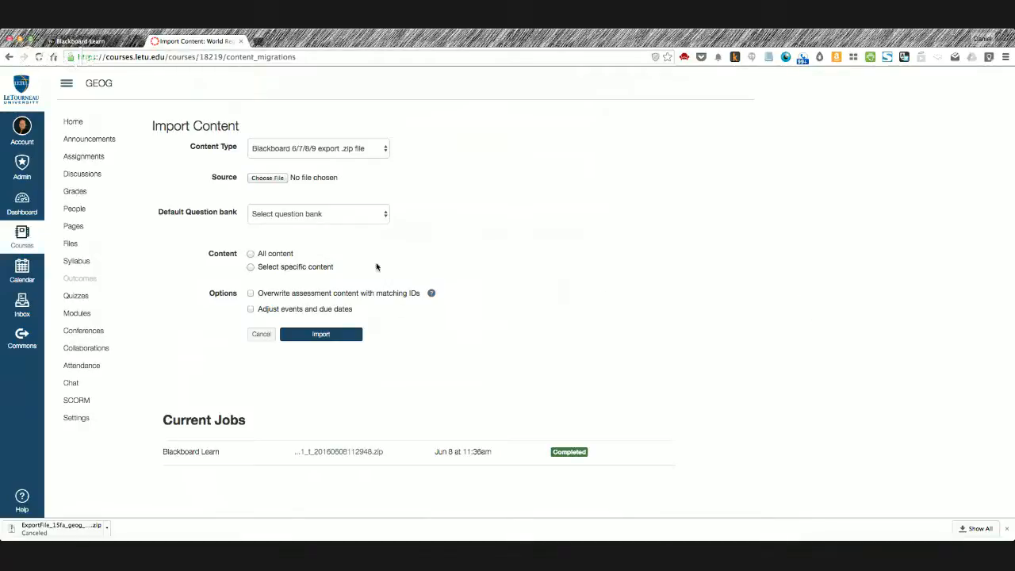
{"action": "left_click", "coordinate": [336, 215]}
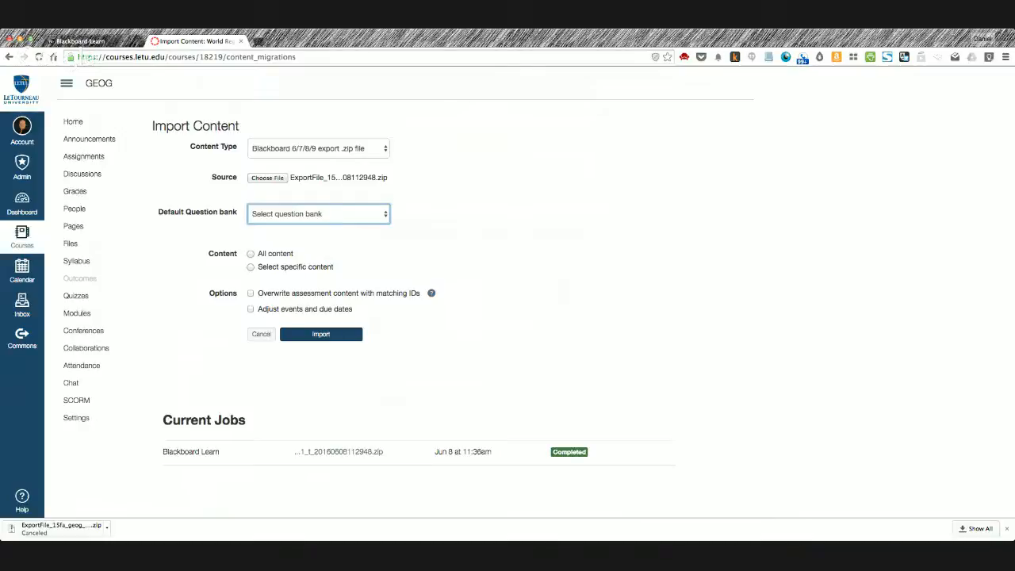
{"action": "left_click", "coordinate": [252, 256]}
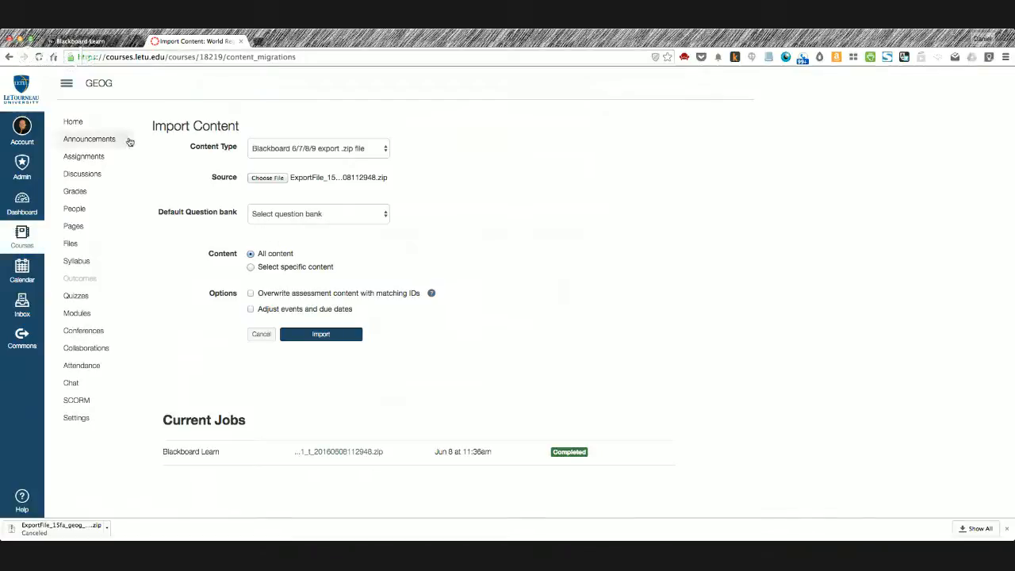
Step: Leave the import form for the course home page and review the course's announcements
{"action": "left_click", "coordinate": [80, 124]}
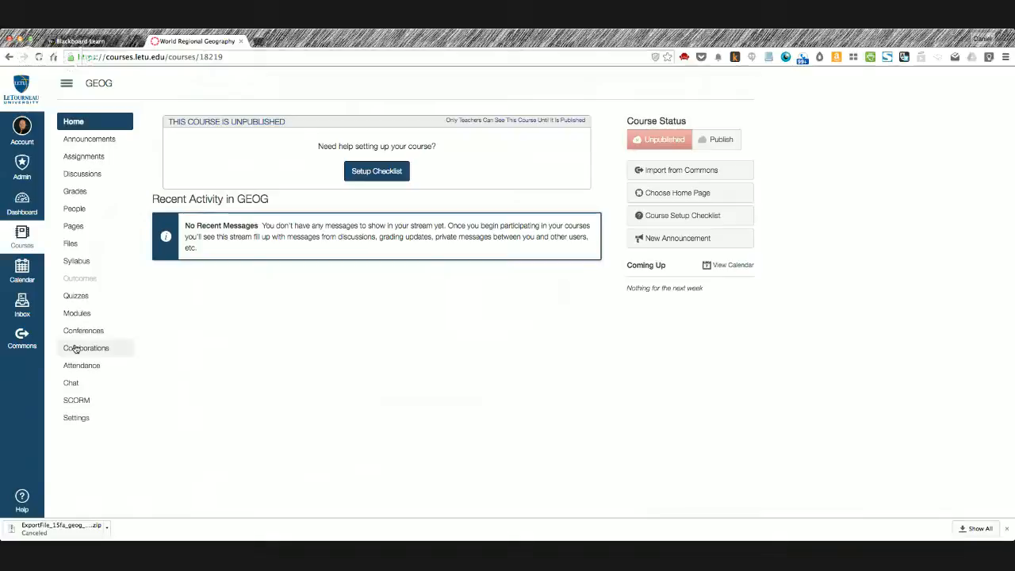
{"action": "left_click", "coordinate": [82, 141]}
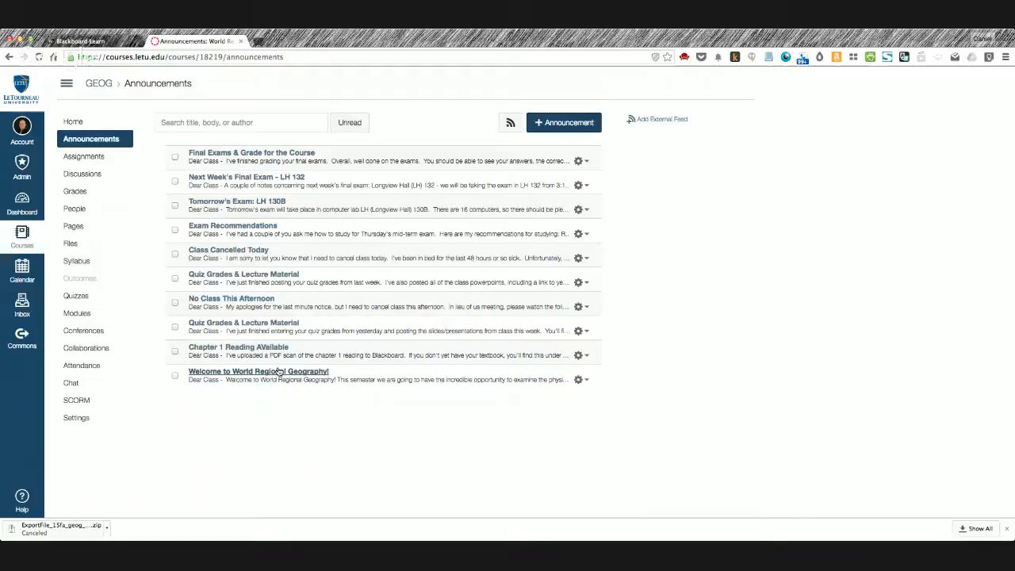
Step: Examine the course's assignment groups from beginning to end, including the reading quizzes, projects and exams
{"action": "left_click", "coordinate": [99, 164]}
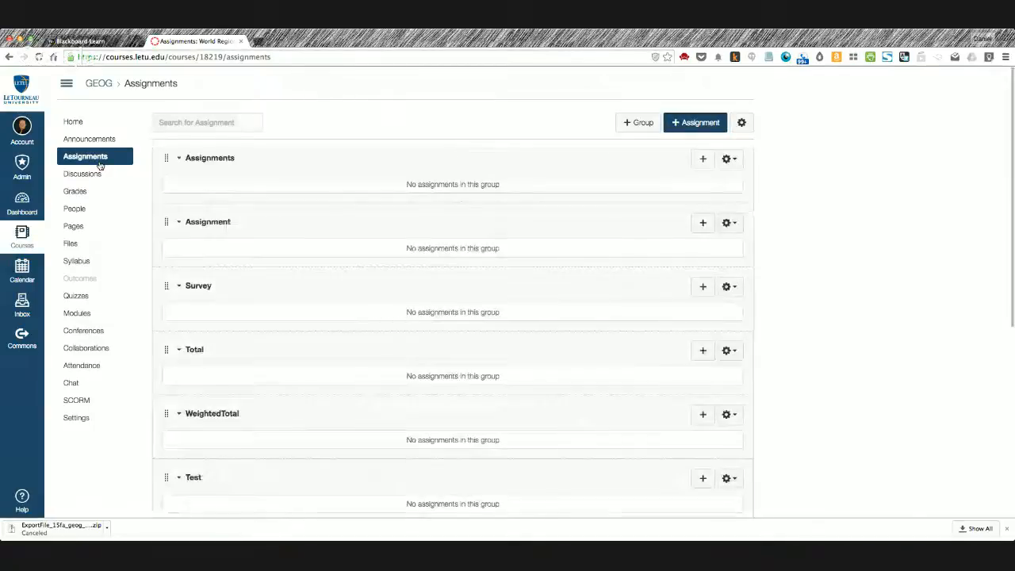
{"action": "scroll", "coordinate": [303, 356], "scroll_direction": "down", "scroll_amount": 10}
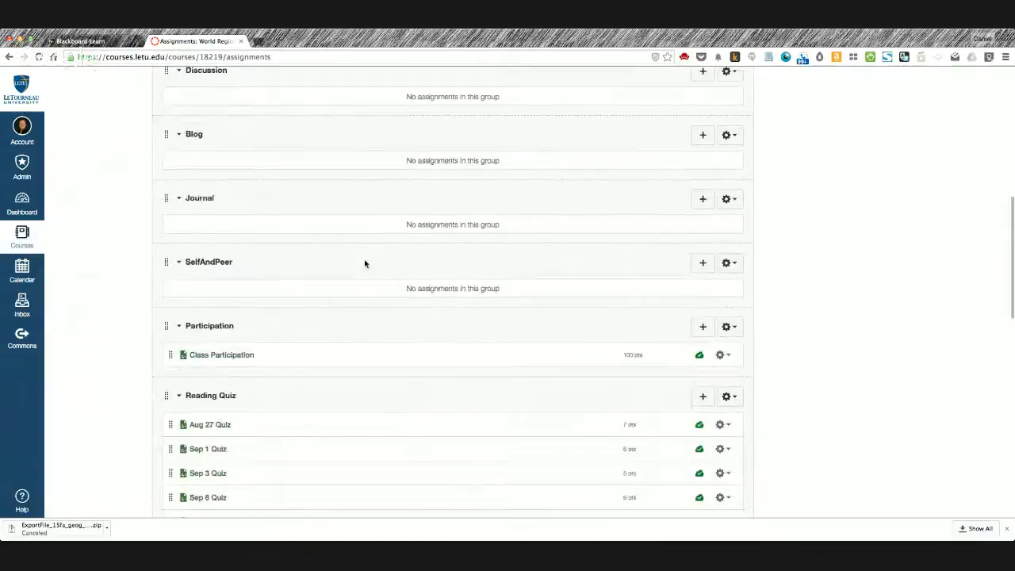
{"action": "scroll", "coordinate": [365, 264], "scroll_direction": "down", "scroll_amount": 5}
{"action": "scroll", "coordinate": [365, 264], "scroll_direction": "up", "scroll_amount": 2}
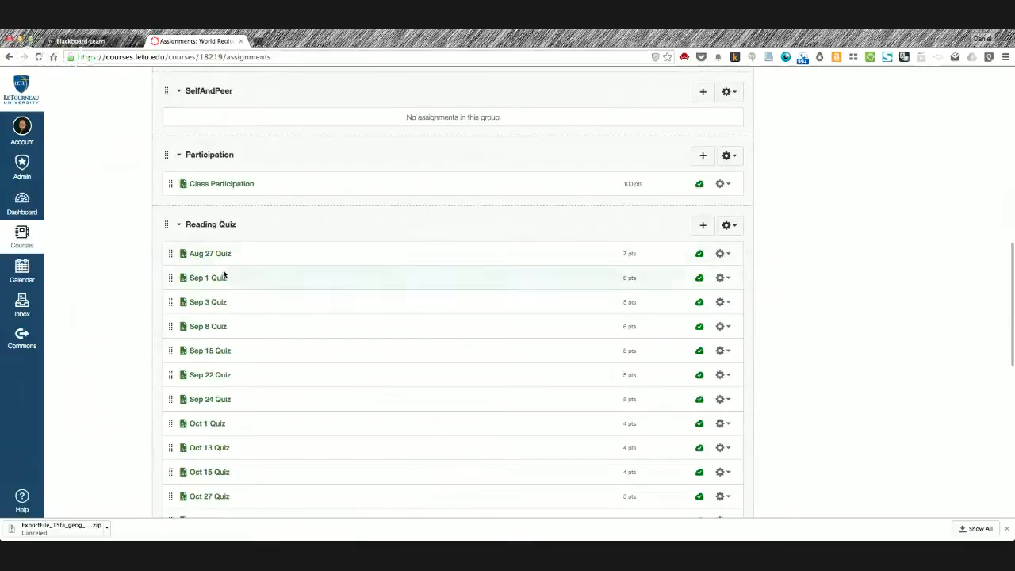
{"action": "scroll", "coordinate": [220, 163], "scroll_direction": "down", "scroll_amount": 3}
{"action": "scroll", "coordinate": [219, 164], "scroll_direction": "down", "scroll_amount": 5}
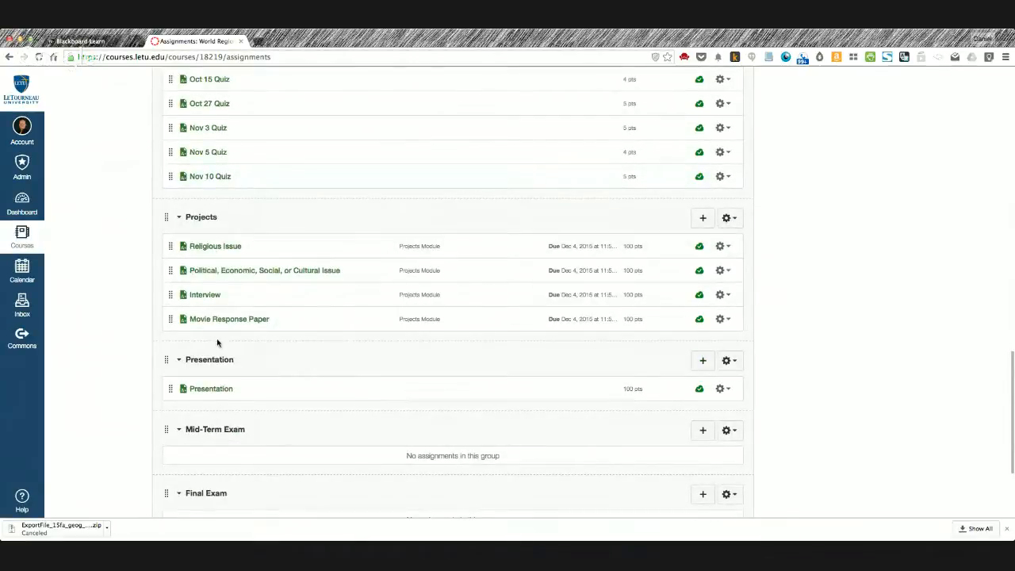
{"action": "scroll", "coordinate": [238, 381], "scroll_direction": "down", "scroll_amount": 3}
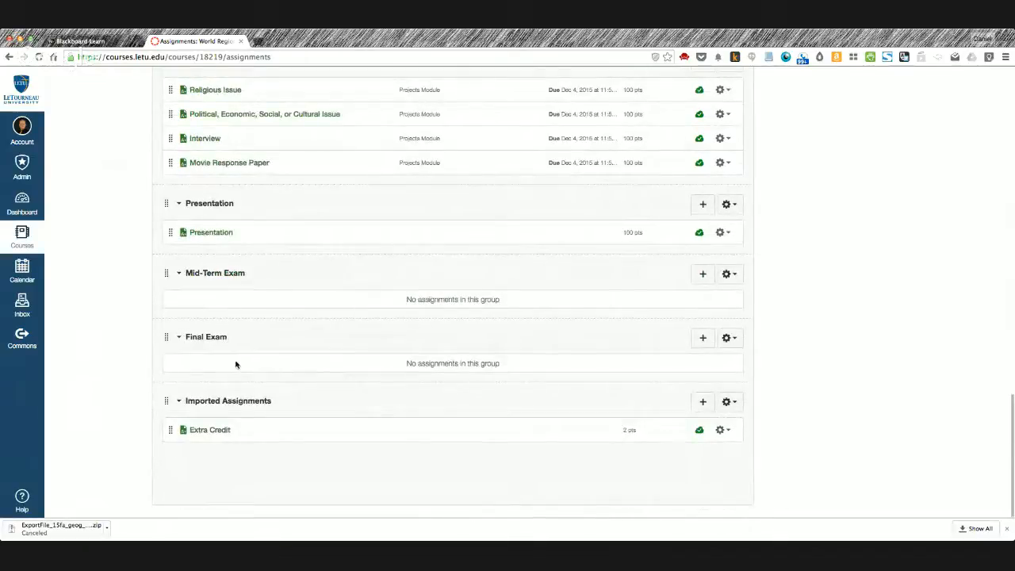
{"action": "scroll", "coordinate": [257, 436], "scroll_direction": "up", "scroll_amount": 10}
{"action": "scroll", "coordinate": [258, 435], "scroll_direction": "up", "scroll_amount": 5}
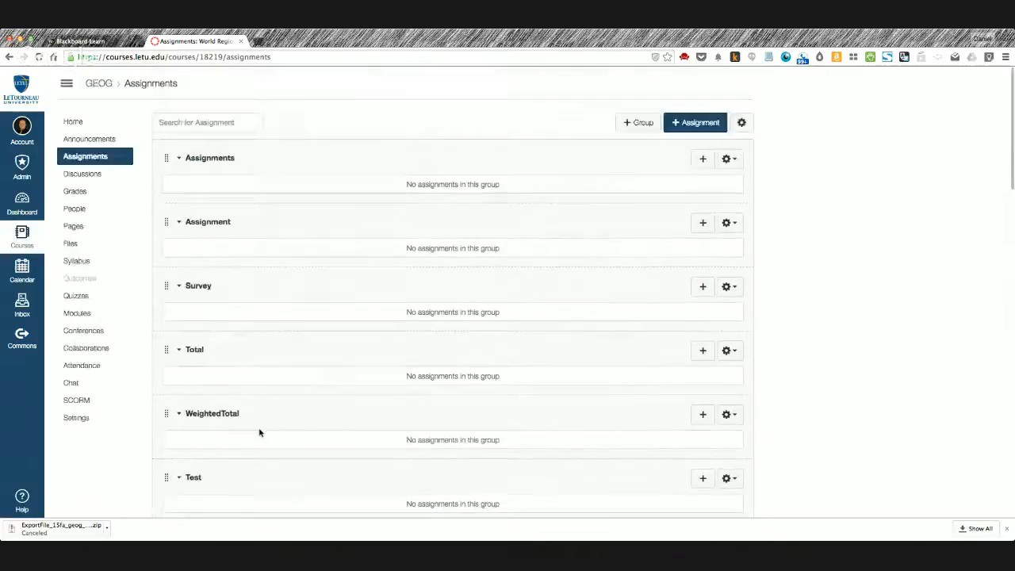
Step: Check the gradebook and the course pages, viewing the page "Sep 10 - NO CLASS: Video" before returning to the page list
{"action": "left_click", "coordinate": [75, 198]}
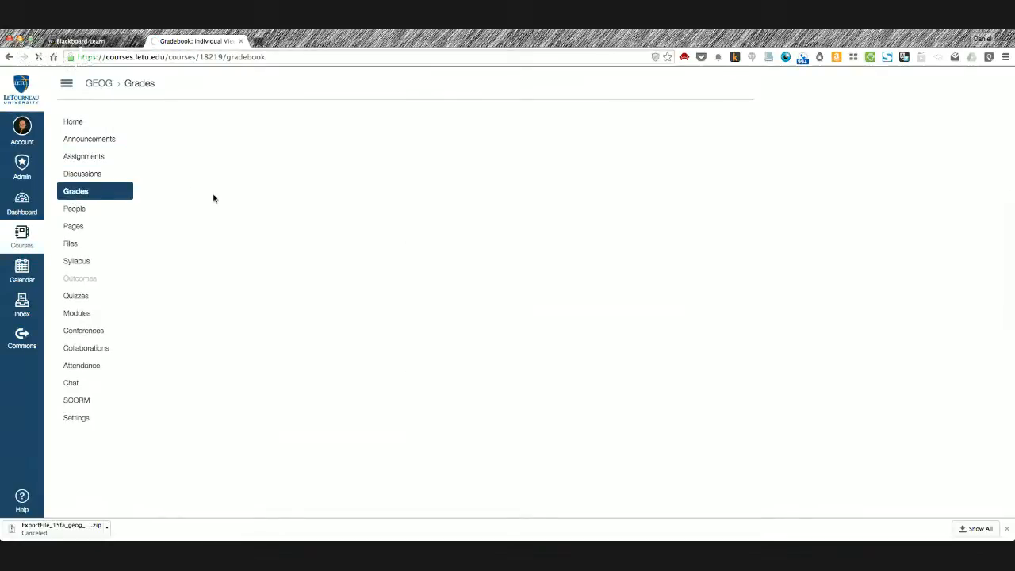
{"action": "left_click", "coordinate": [73, 227]}
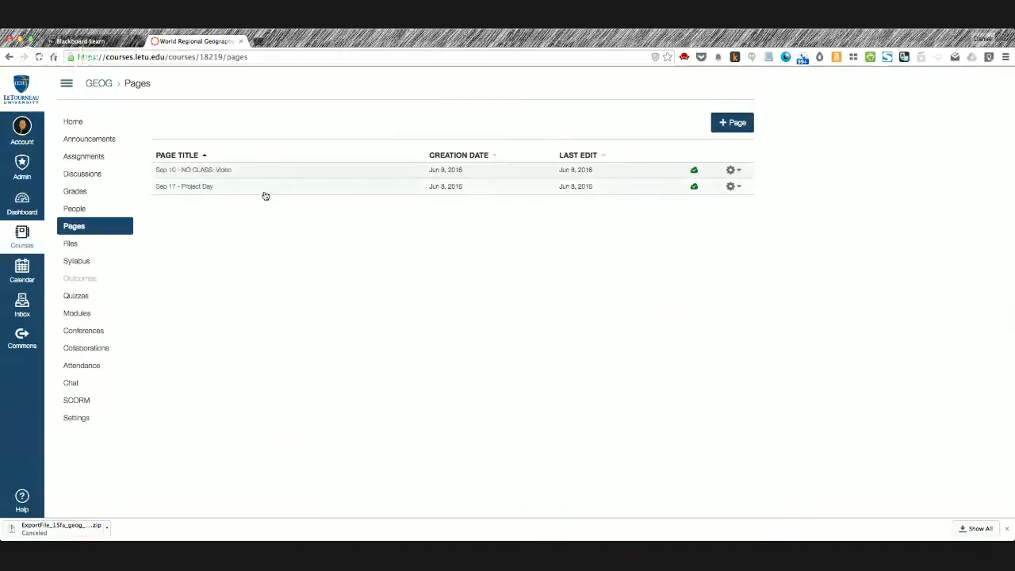
{"action": "left_click", "coordinate": [217, 171]}
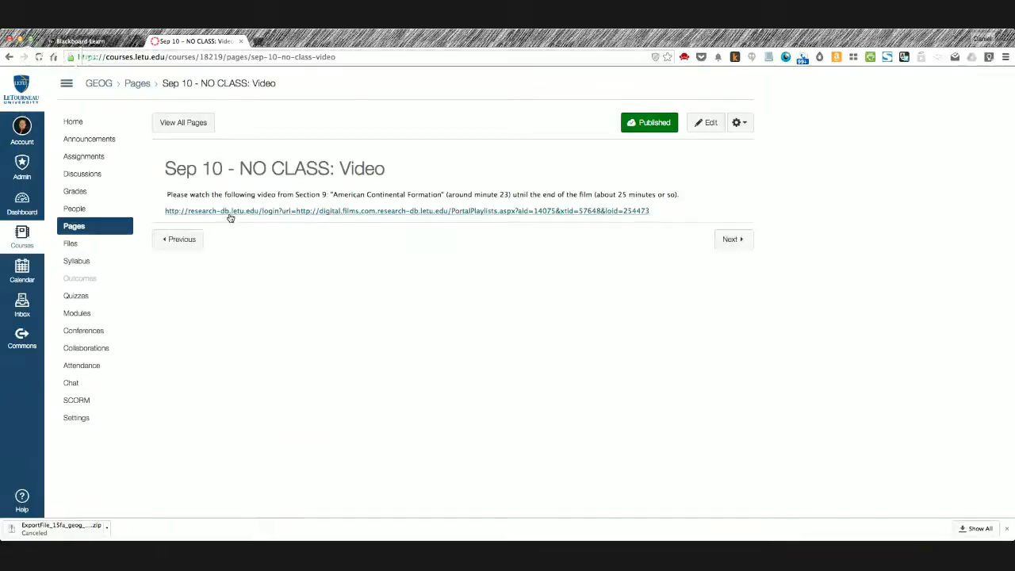
{"action": "left_click", "coordinate": [201, 126]}
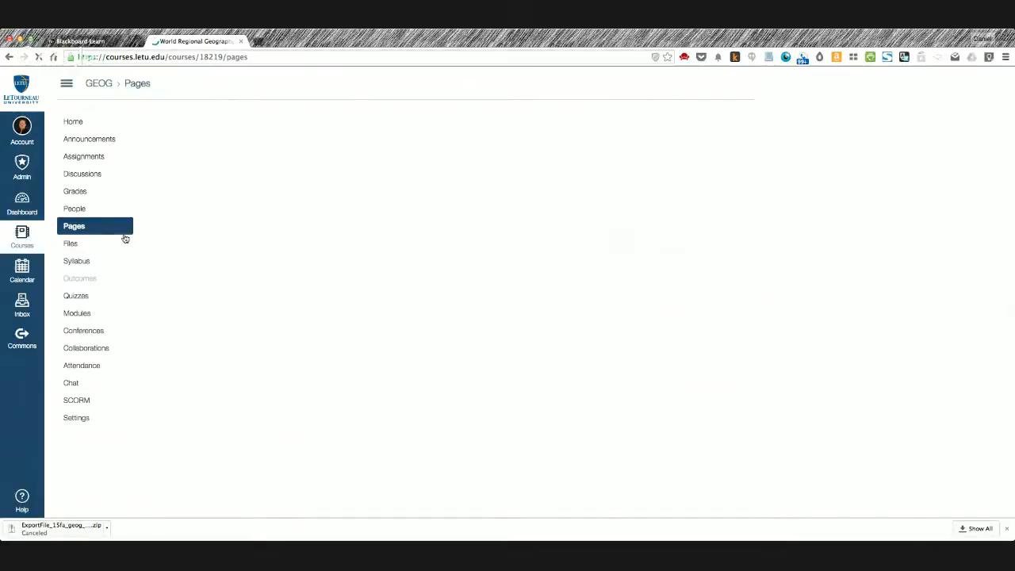
Step: Check the imported course files, including the lecture PDFs, and open the course's quiz list
{"action": "left_click", "coordinate": [79, 247]}
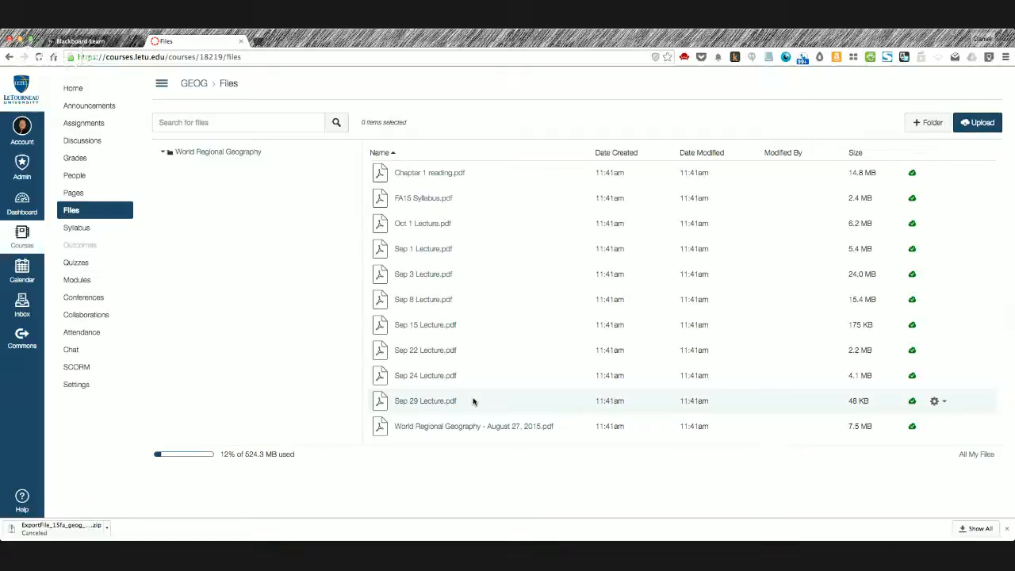
{"action": "left_click", "coordinate": [86, 268]}
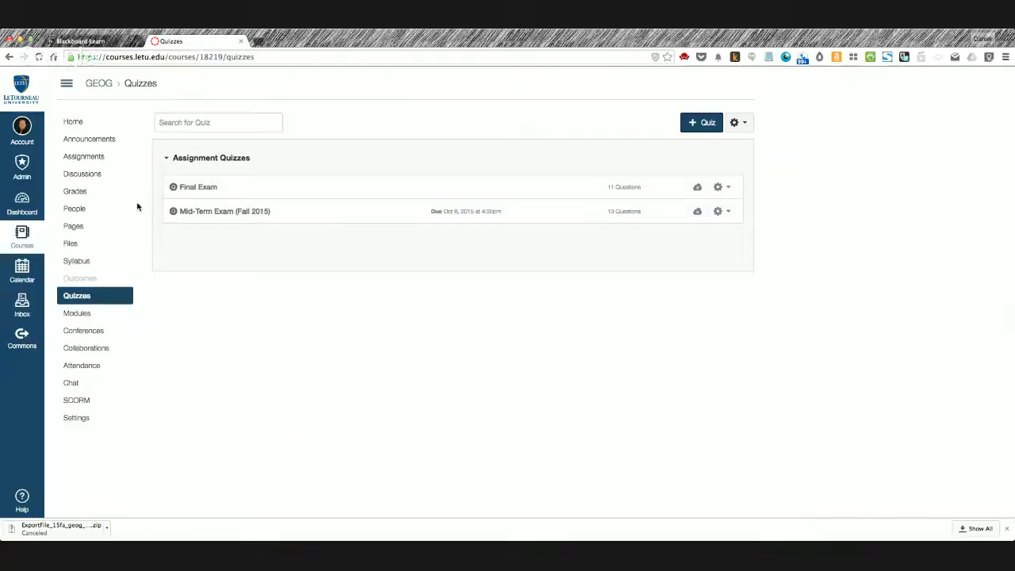
Step: Examine the course modules from Exams through Lecture Material and Projects to Resources
{"action": "left_click", "coordinate": [96, 315]}
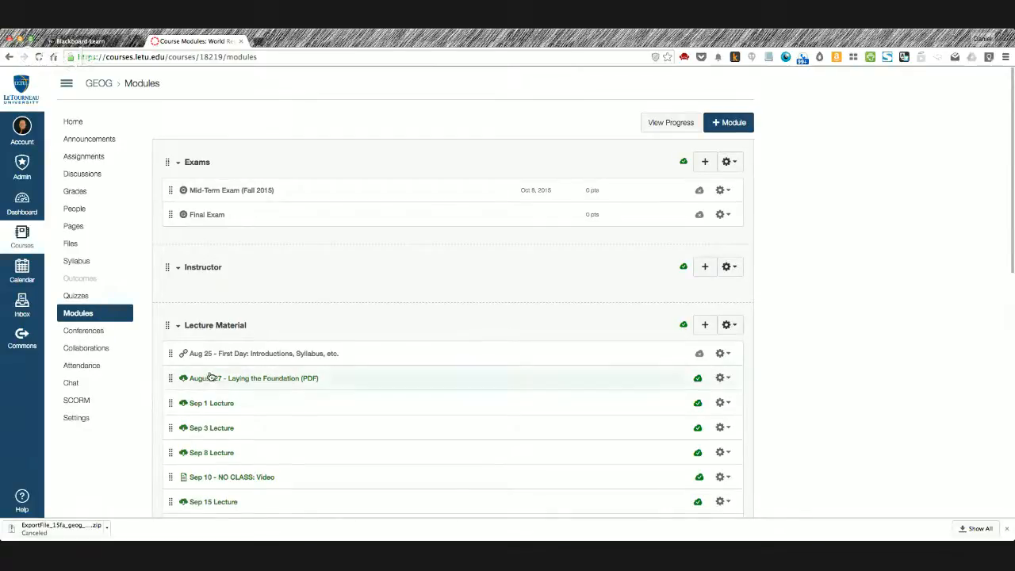
{"action": "scroll", "coordinate": [229, 371], "scroll_direction": "down", "scroll_amount": 1}
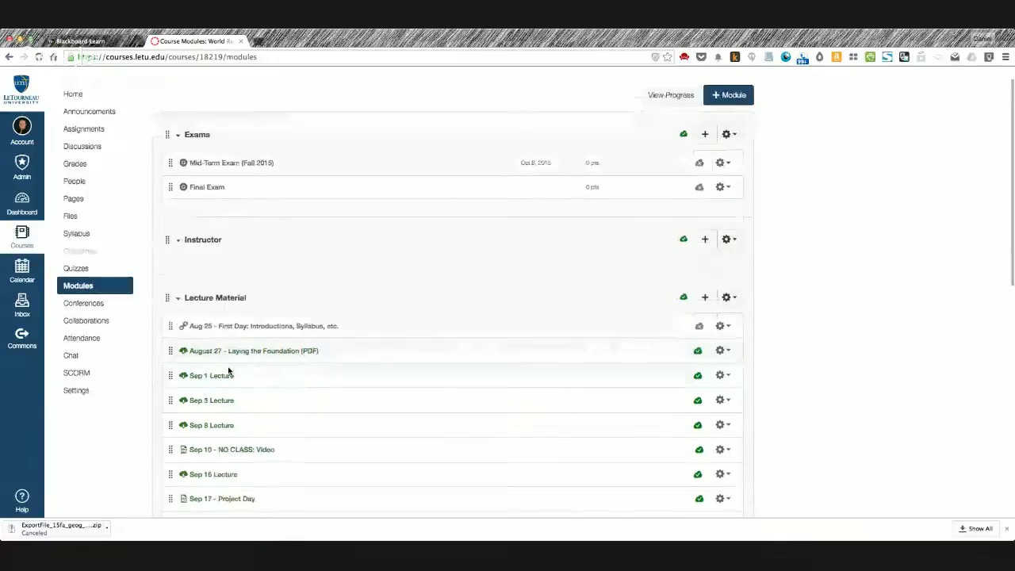
{"action": "scroll", "coordinate": [198, 188], "scroll_direction": "down", "scroll_amount": 3}
{"action": "scroll", "coordinate": [198, 189], "scroll_direction": "down", "scroll_amount": 7}
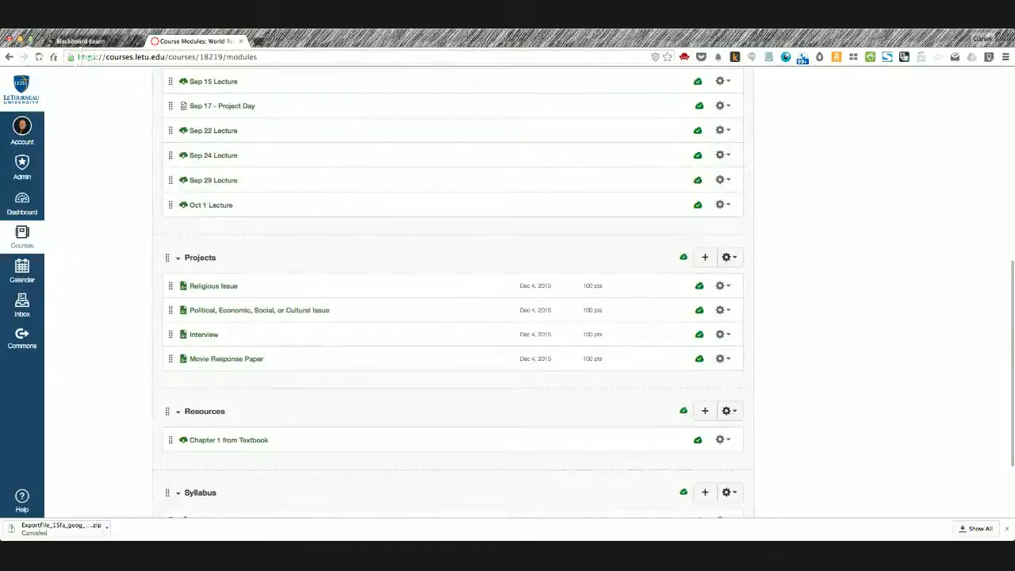
Step: Compare the original course's content areas in Blackboard with the Canvas modules, viewing the module list down to Syllabus
{"action": "left_click", "coordinate": [81, 41]}
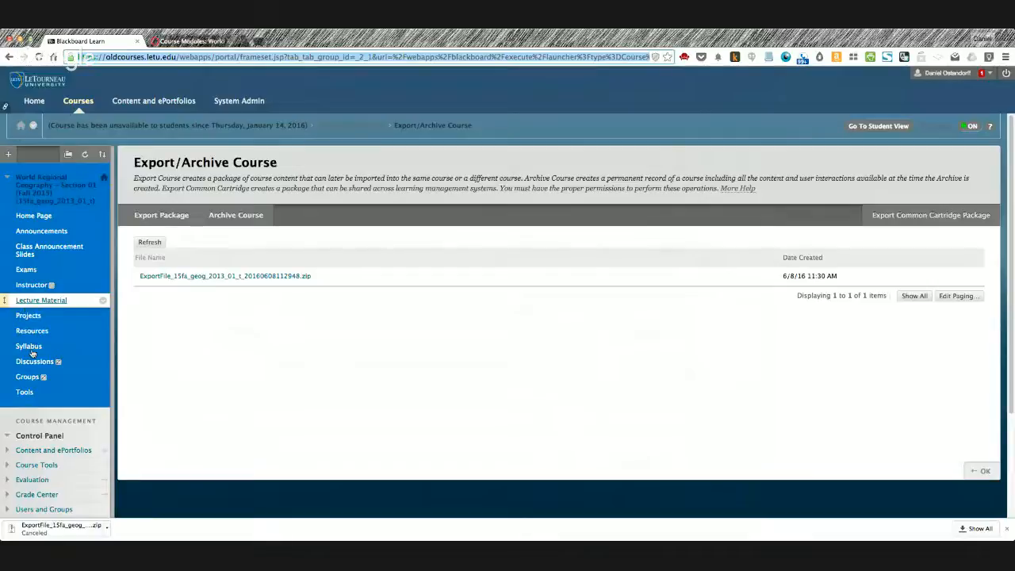
{"action": "left_click", "coordinate": [168, 45]}
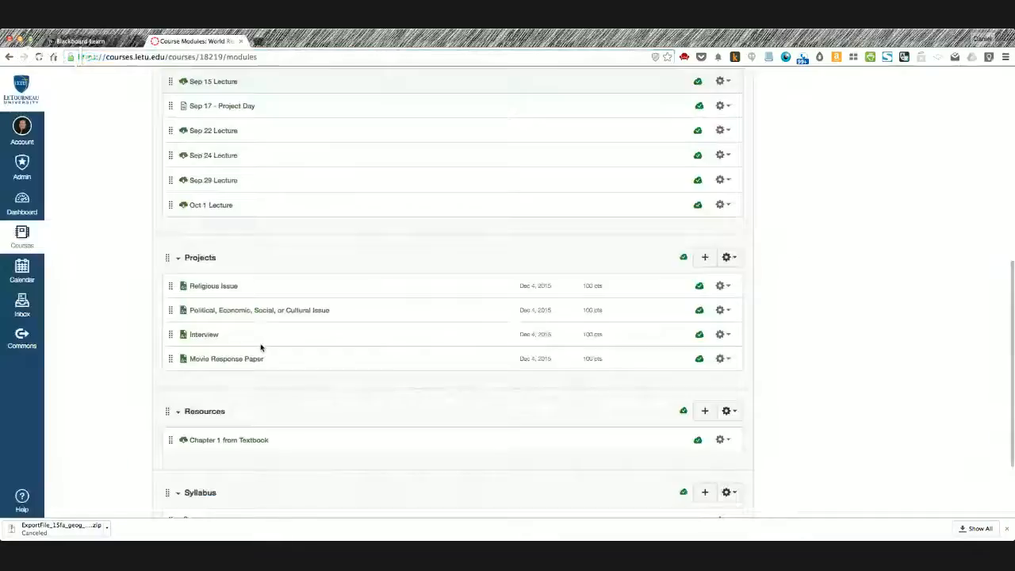
{"action": "scroll", "coordinate": [261, 346], "scroll_direction": "down", "scroll_amount": 3}
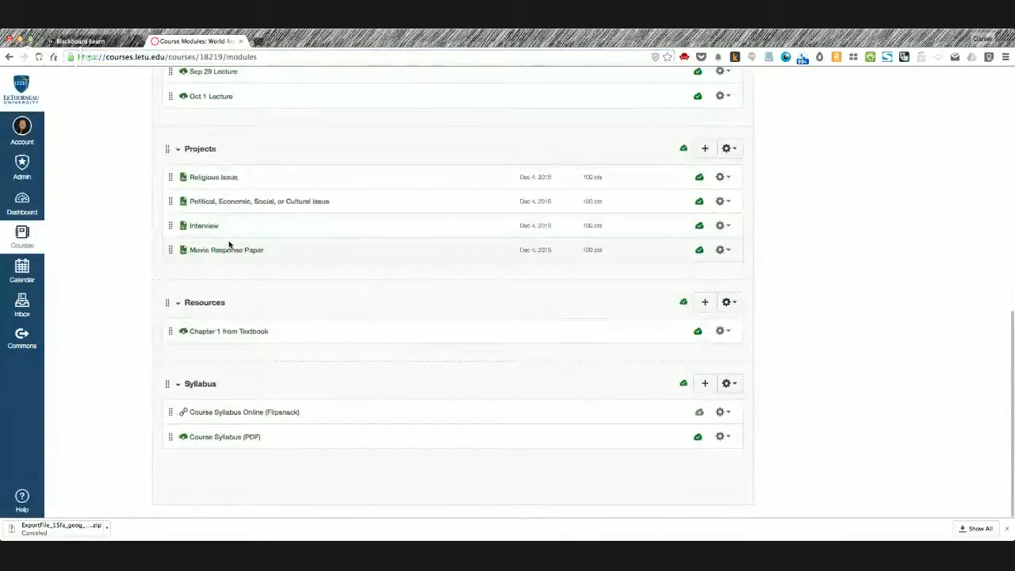
{"action": "scroll", "coordinate": [229, 245], "scroll_direction": "up", "scroll_amount": 5}
{"action": "scroll", "coordinate": [229, 245], "scroll_direction": "up", "scroll_amount": 3}
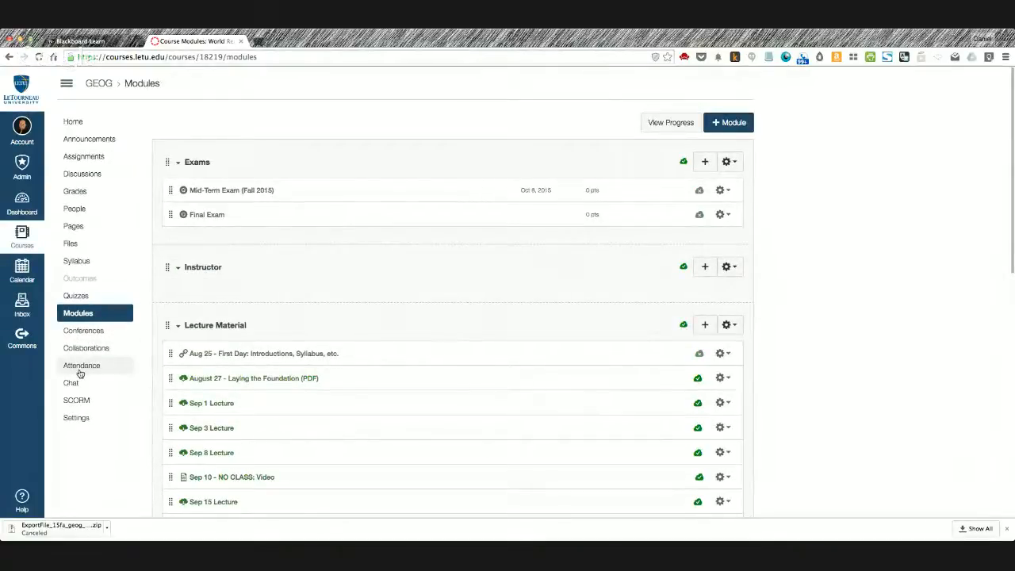
Step: Recheck the Exams, Instructor and Lecture Material modules, and return to the course home page
{"action": "scroll", "coordinate": [565, 409], "scroll_direction": "down", "scroll_amount": 2}
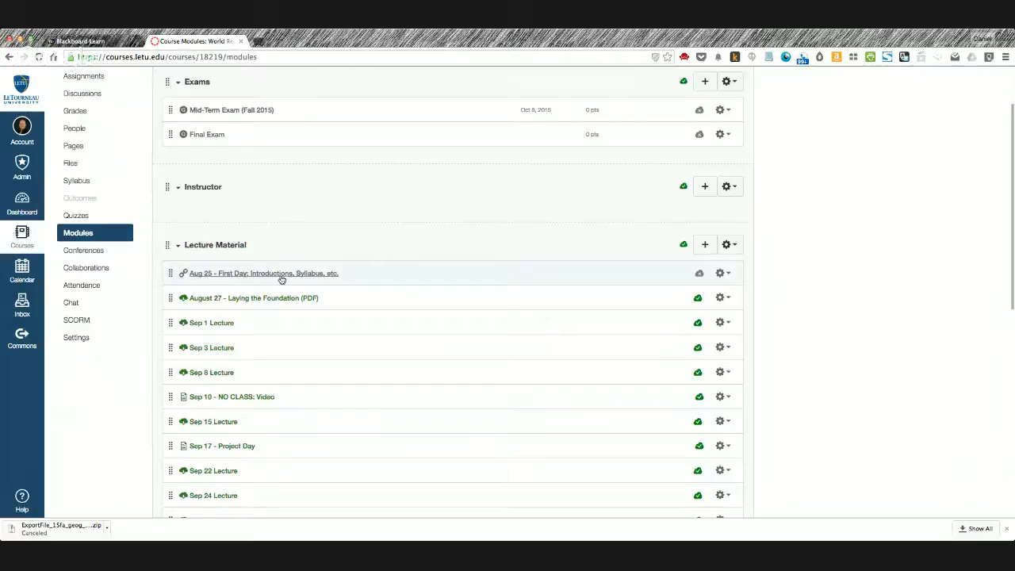
{"action": "scroll", "coordinate": [282, 269], "scroll_direction": "up", "scroll_amount": 2}
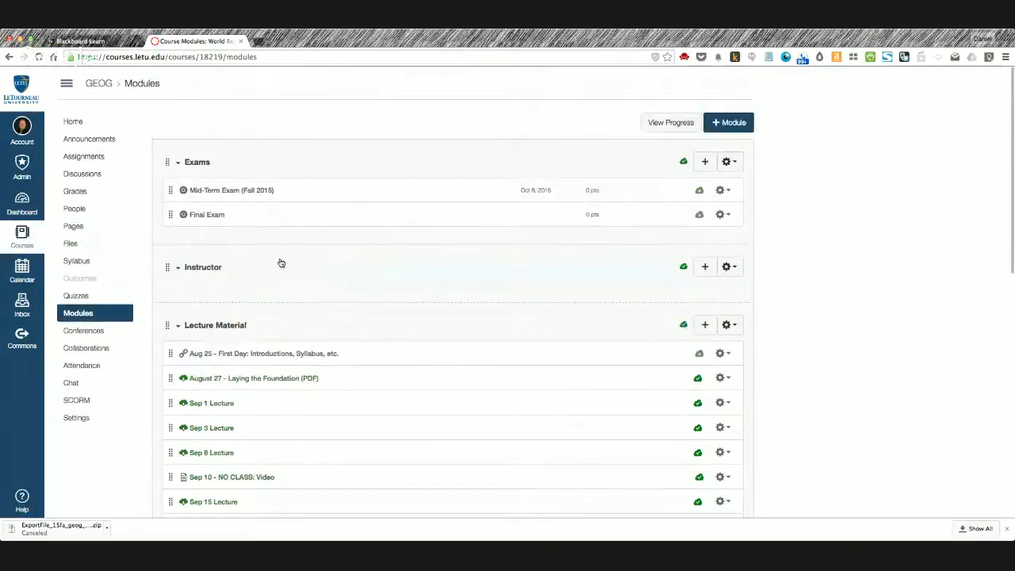
{"action": "left_click", "coordinate": [73, 123]}
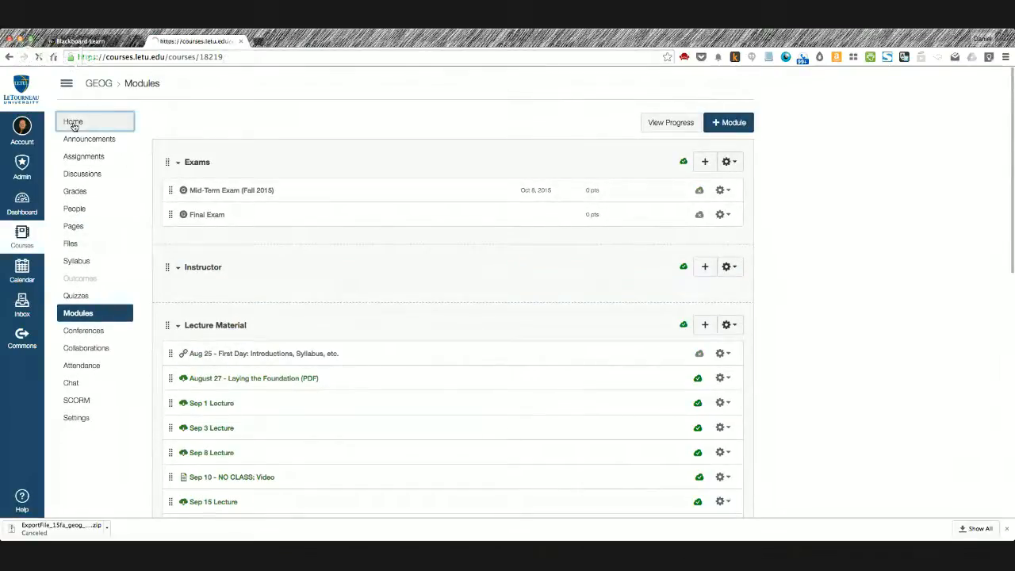